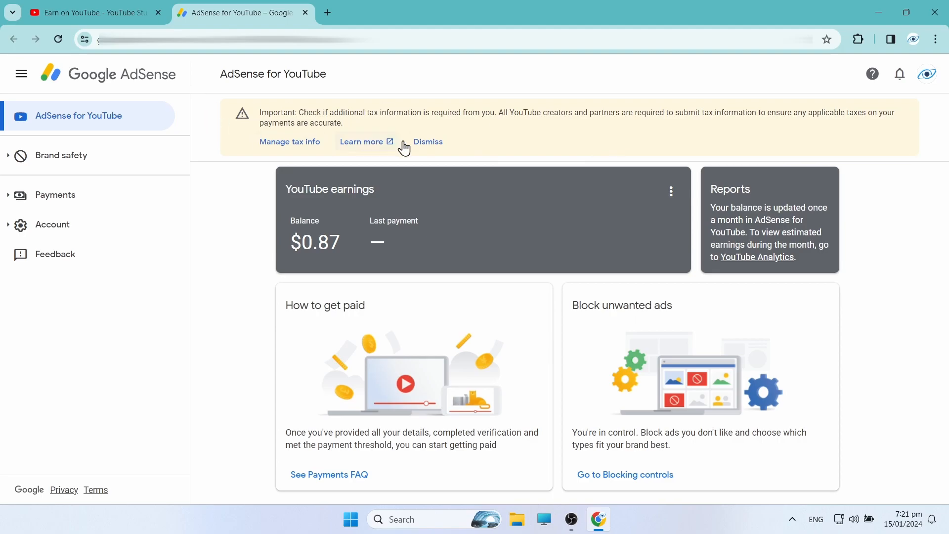
Open the tax info management page and start the Singapore tax info form.
{"action": "left_click", "coordinate": [289, 144]}
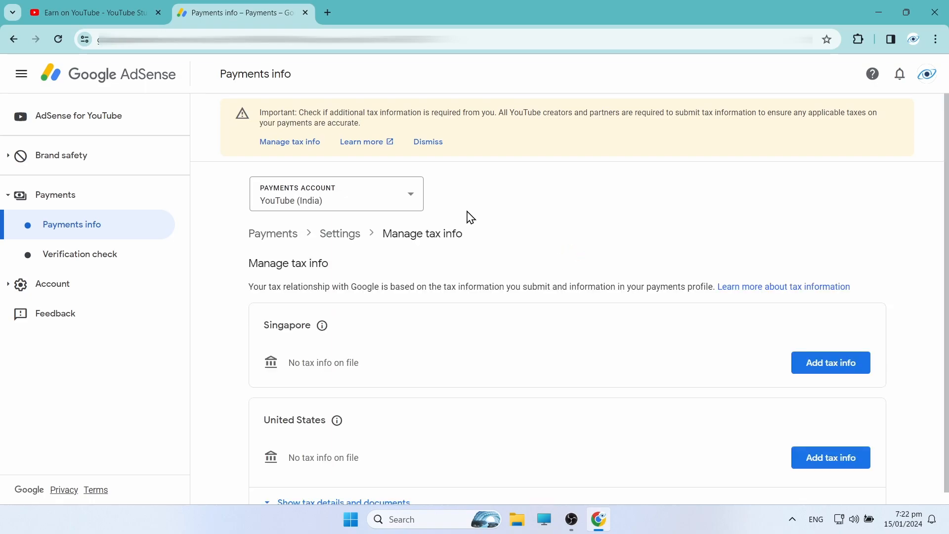
{"action": "scroll", "coordinate": [470, 217], "scroll_direction": "down", "scroll_amount": 1}
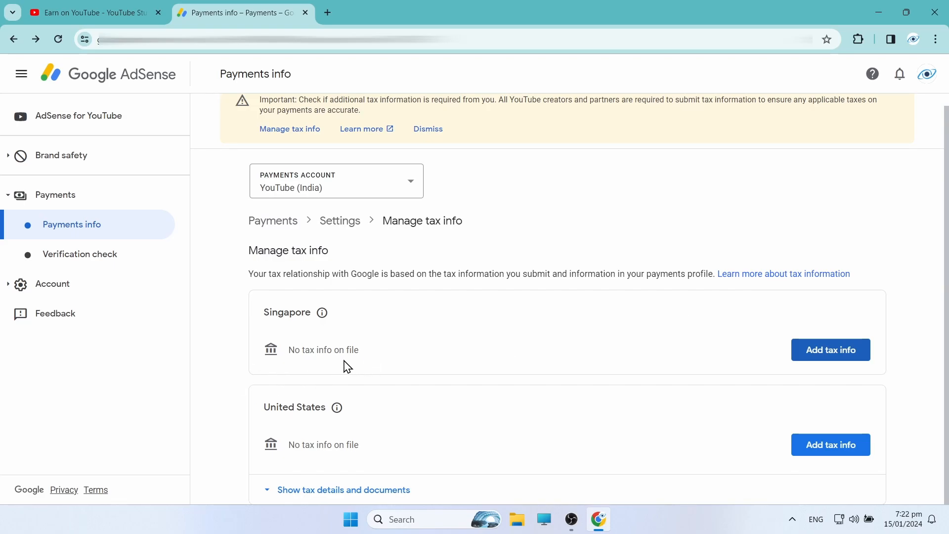
{"action": "mouse_move", "coordinate": [322, 315]}
{"action": "mouse_move", "coordinate": [339, 408]}
{"action": "left_click", "coordinate": [834, 354]}
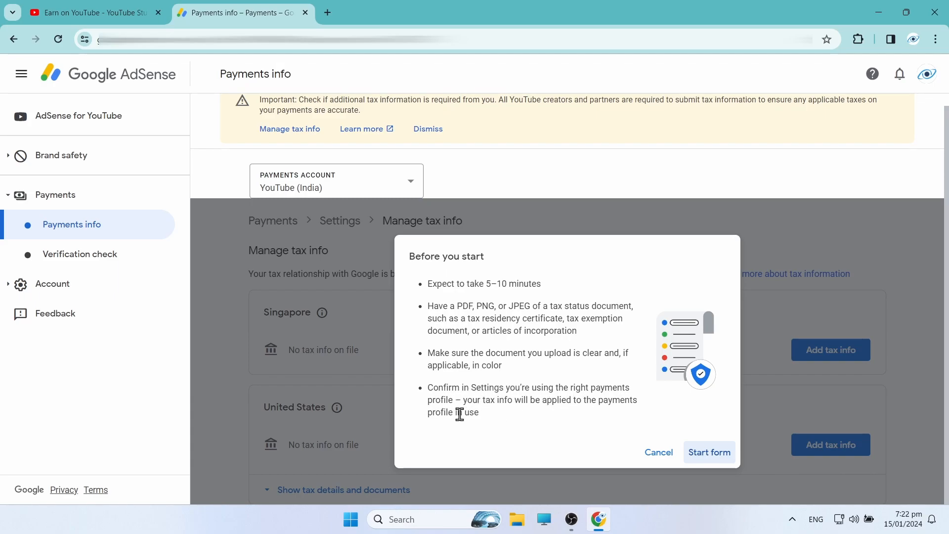
{"action": "left_click", "coordinate": [707, 452]}
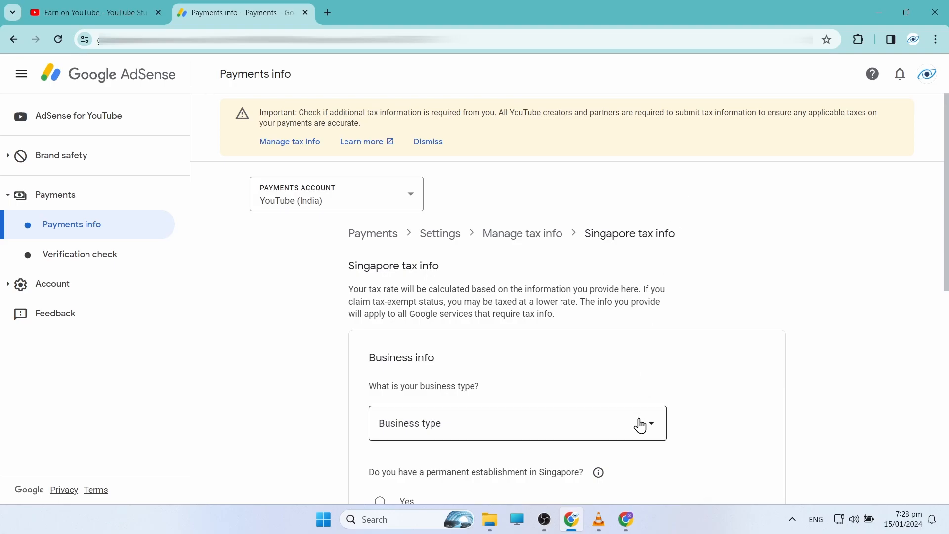
Set the business type to Individual/sole proprietor and answer No to both permanent establishment in Singapore and Singapore GST registration.
{"action": "scroll", "coordinate": [642, 420], "scroll_direction": "down", "scroll_amount": 4}
{"action": "left_click", "coordinate": [650, 246]}
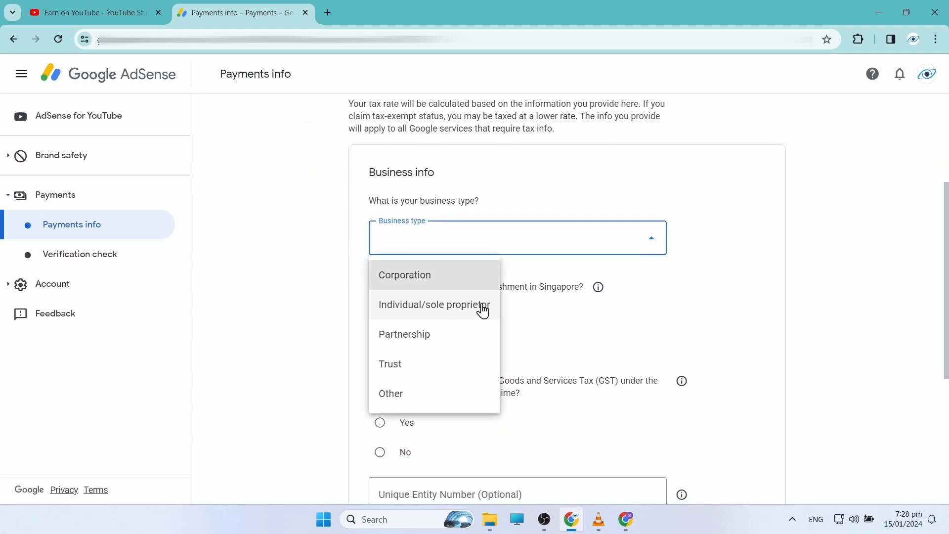
{"action": "left_click", "coordinate": [475, 307]}
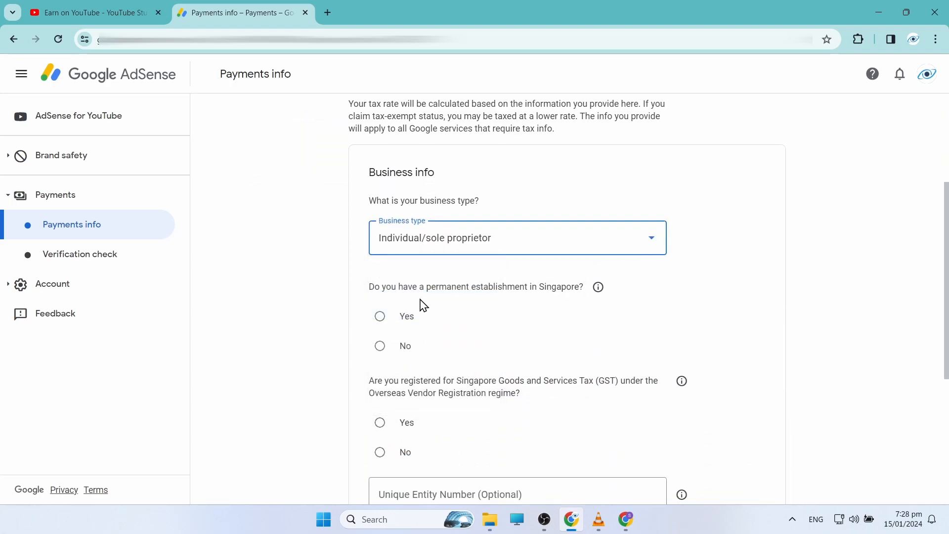
{"action": "left_click", "coordinate": [375, 351]}
{"action": "scroll", "coordinate": [527, 344], "scroll_direction": "down", "scroll_amount": 2}
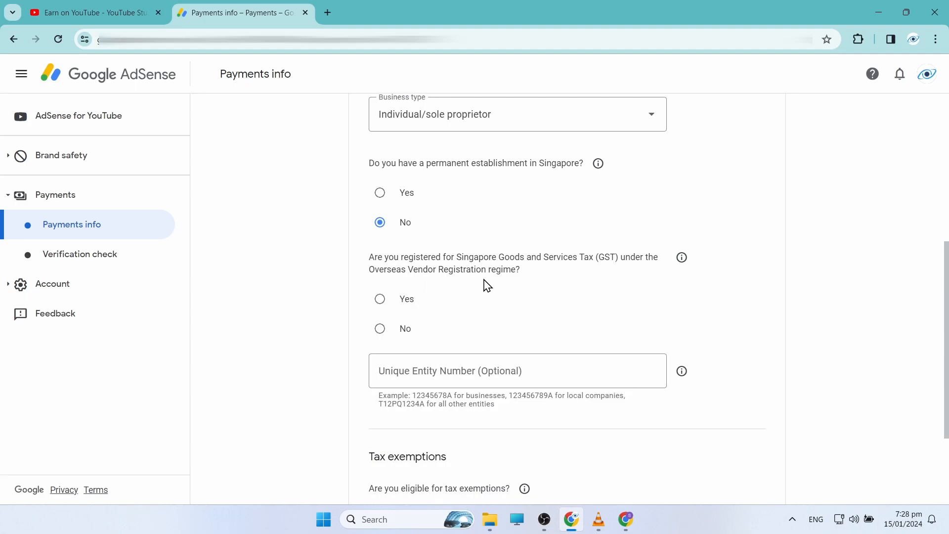
{"action": "scroll", "coordinate": [512, 290], "scroll_direction": "down", "scroll_amount": 1}
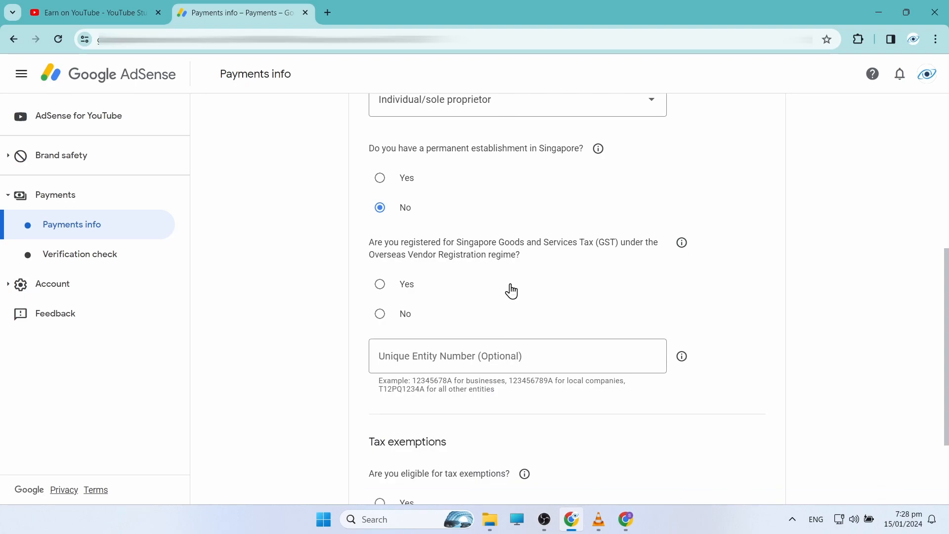
{"action": "left_click", "coordinate": [380, 268]}
Answer Yes to eligibility for tax exemptions and read the help note on that question.
{"action": "scroll", "coordinate": [555, 290], "scroll_direction": "down", "scroll_amount": 2}
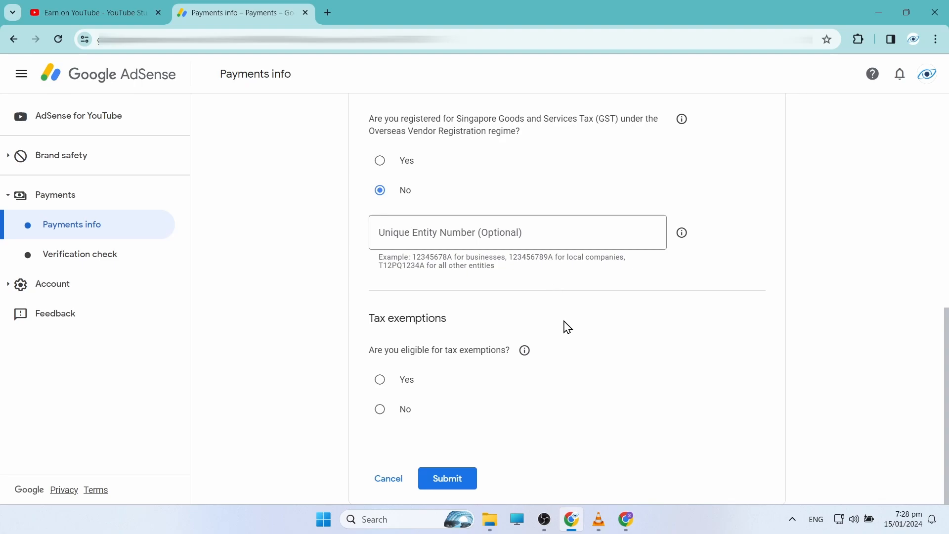
{"action": "left_click", "coordinate": [380, 379]}
{"action": "scroll", "coordinate": [540, 377], "scroll_direction": "down", "scroll_amount": 5}
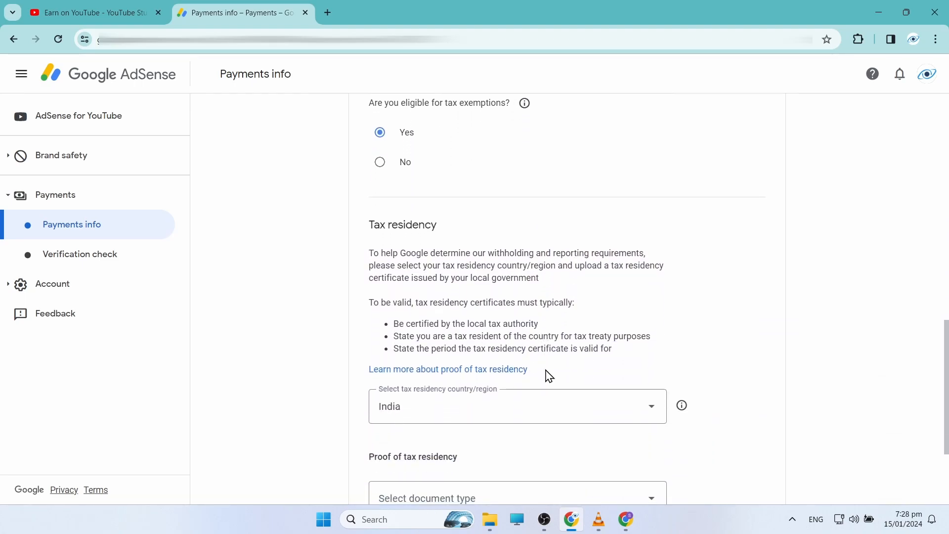
{"action": "scroll", "coordinate": [548, 376], "scroll_direction": "up", "scroll_amount": 1}
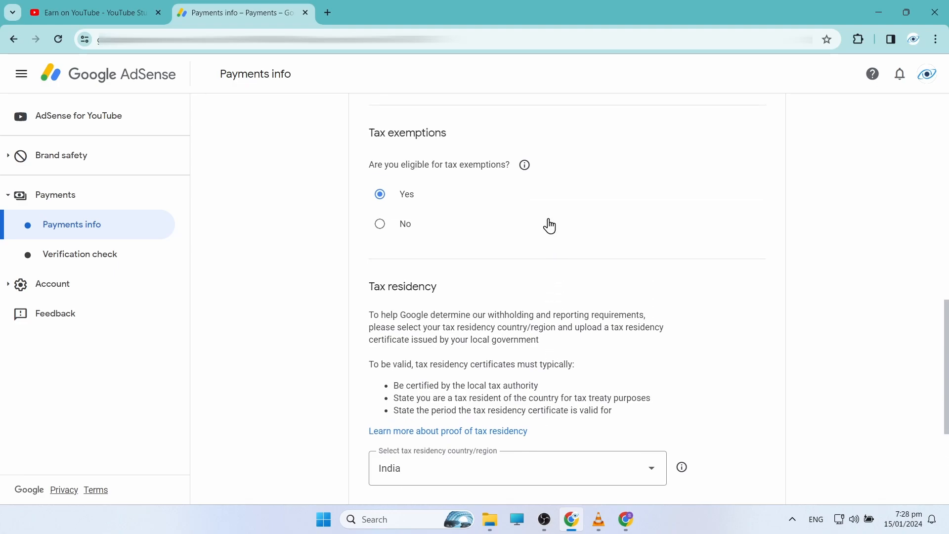
{"action": "left_click", "coordinate": [524, 167]}
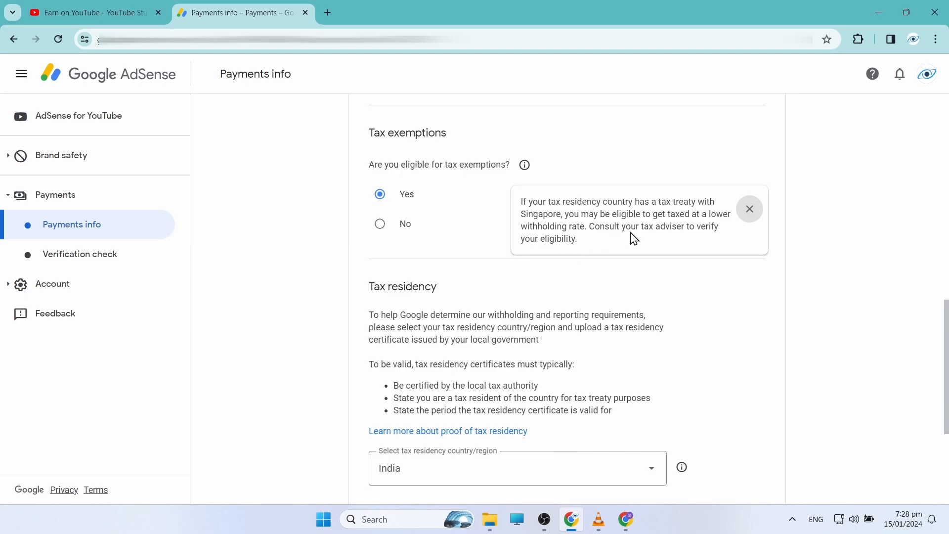
{"action": "left_click", "coordinate": [752, 214]}
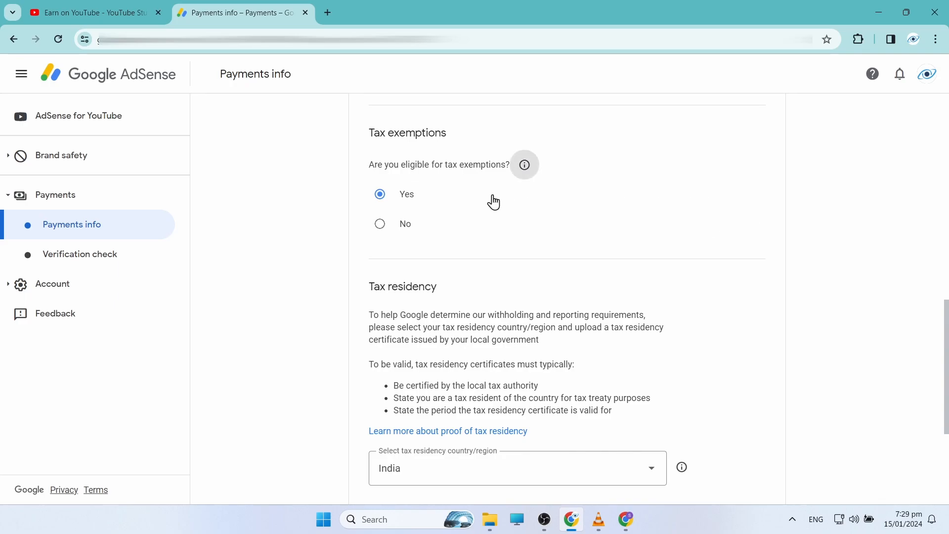
Set the document type for the proof of tax residency to Tax residency certificate.
{"action": "scroll", "coordinate": [513, 223], "scroll_direction": "down", "scroll_amount": 1}
{"action": "scroll", "coordinate": [491, 231], "scroll_direction": "down", "scroll_amount": 2}
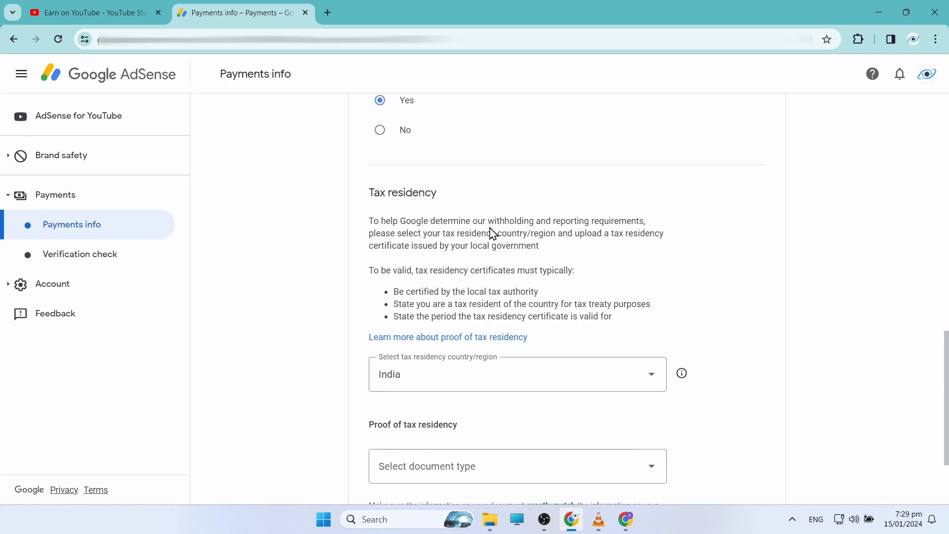
{"action": "scroll", "coordinate": [478, 222], "scroll_direction": "down", "scroll_amount": 4}
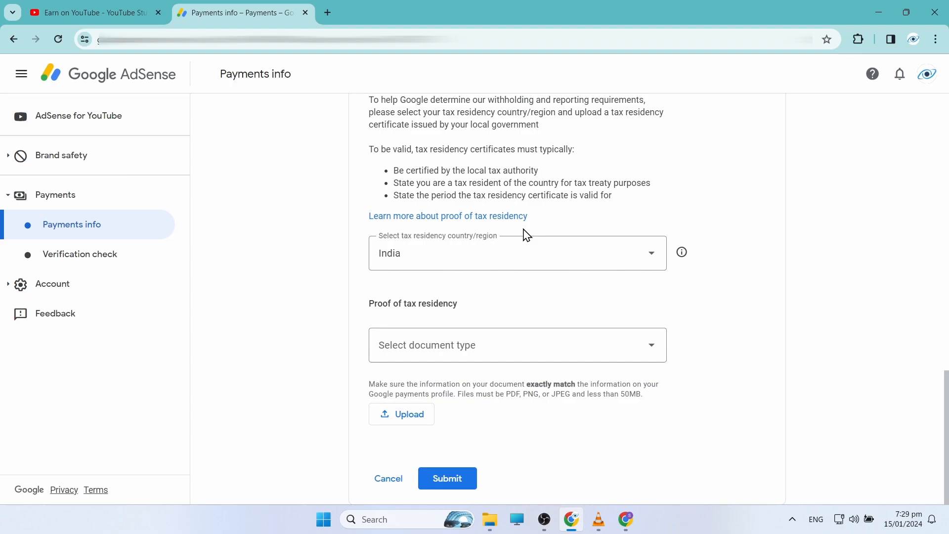
{"action": "left_click", "coordinate": [564, 360]}
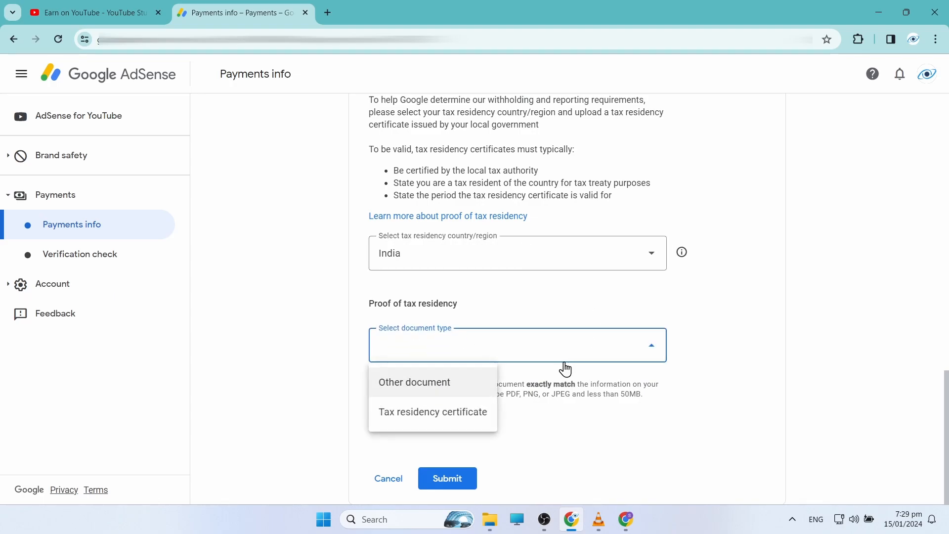
{"action": "left_click", "coordinate": [454, 424]}
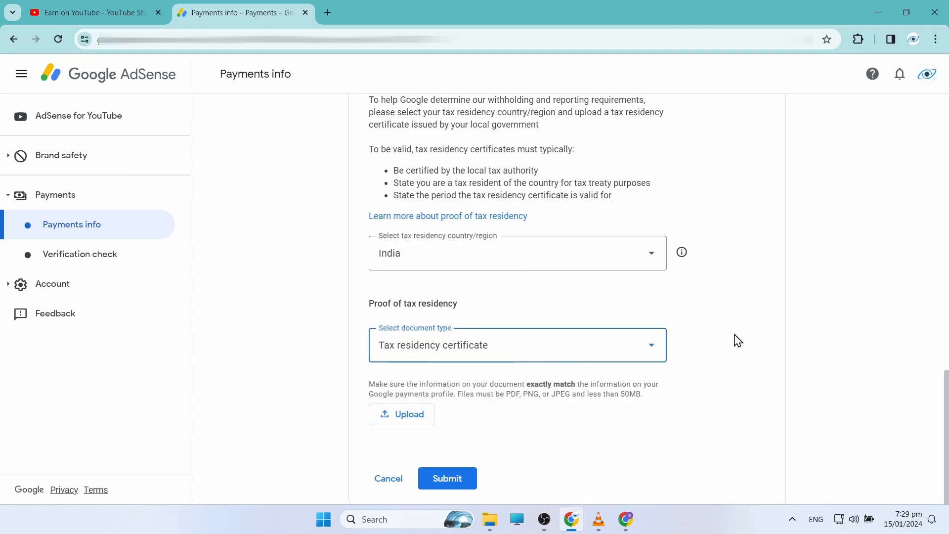
Upload pancard-01.jpg as the proof of tax residency and submit the Singapore tax form.
{"action": "left_click", "coordinate": [400, 421]}
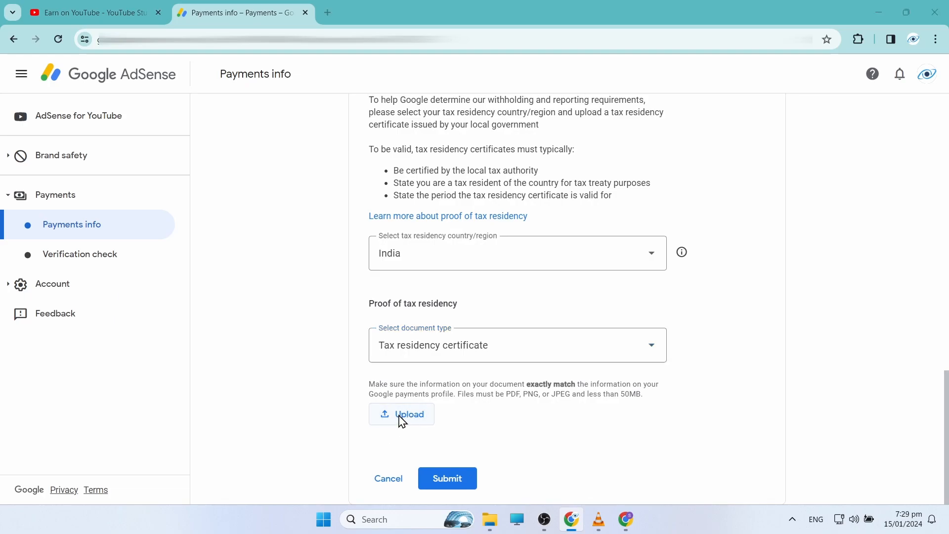
{"action": "left_click", "coordinate": [363, 146]}
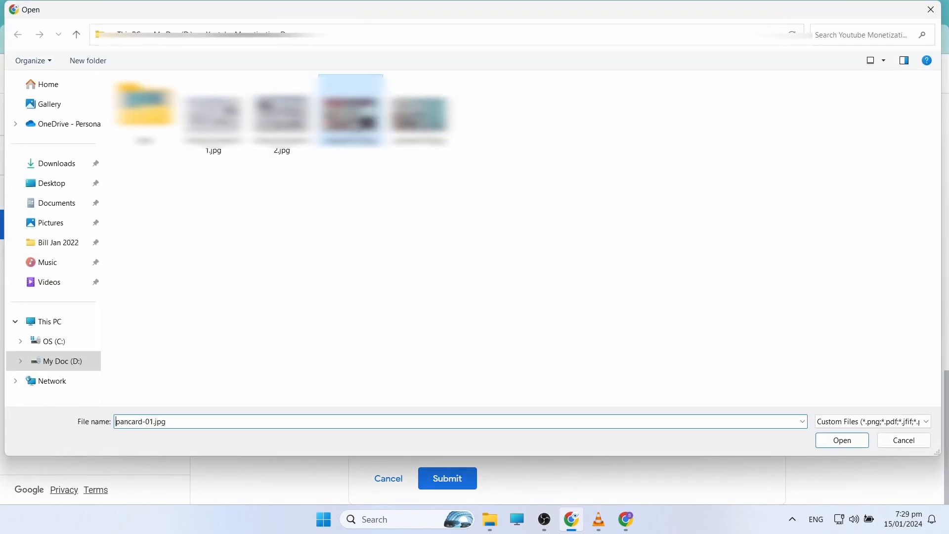
{"action": "left_click", "coordinate": [836, 441]}
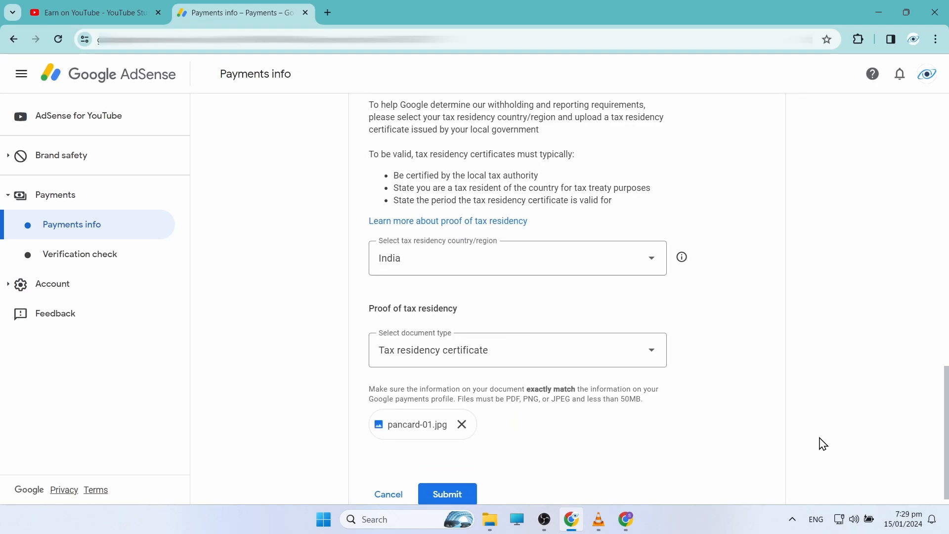
{"action": "scroll", "coordinate": [772, 410], "scroll_direction": "down", "scroll_amount": 1}
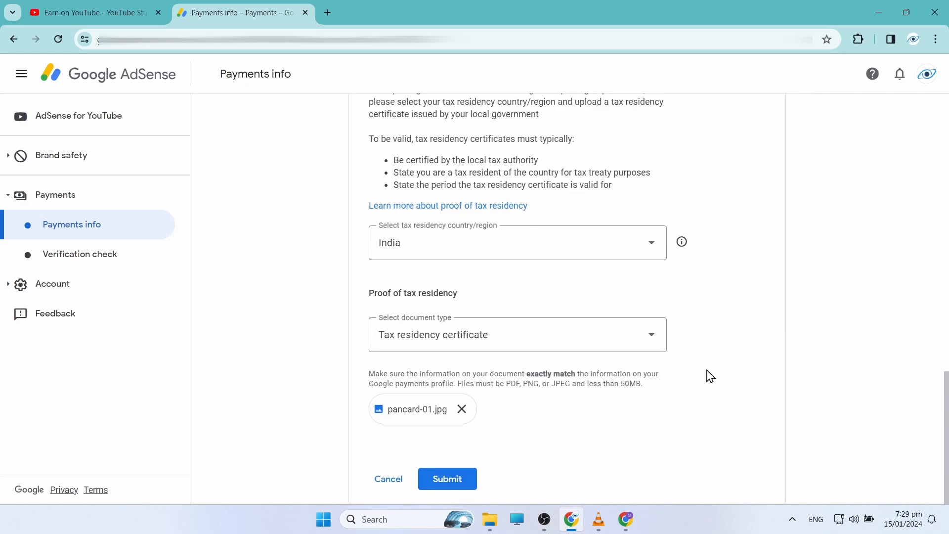
{"action": "left_click", "coordinate": [448, 483]}
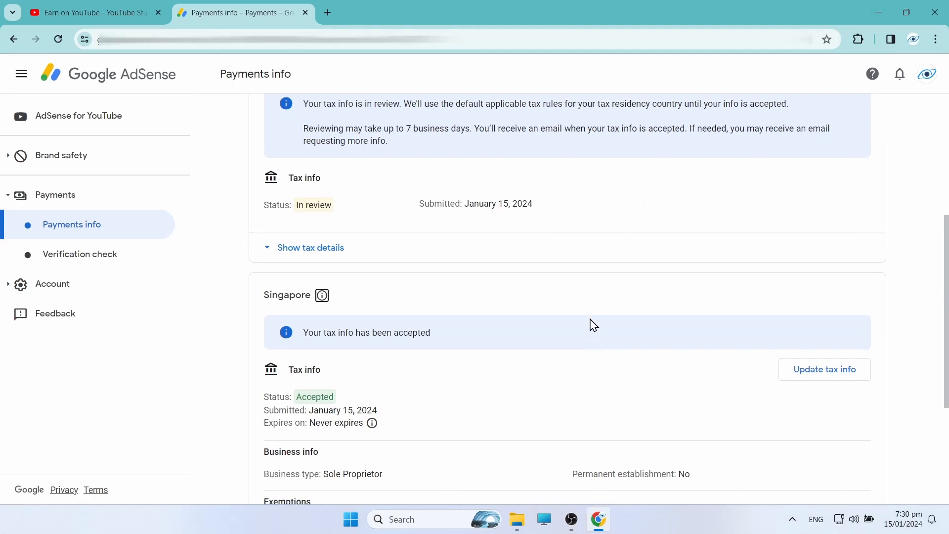
Review the submission status and details of the tax residency and Singapore tax info.
{"action": "scroll", "coordinate": [591, 325], "scroll_direction": "down", "scroll_amount": 3}
{"action": "scroll", "coordinate": [597, 329], "scroll_direction": "down", "scroll_amount": 1}
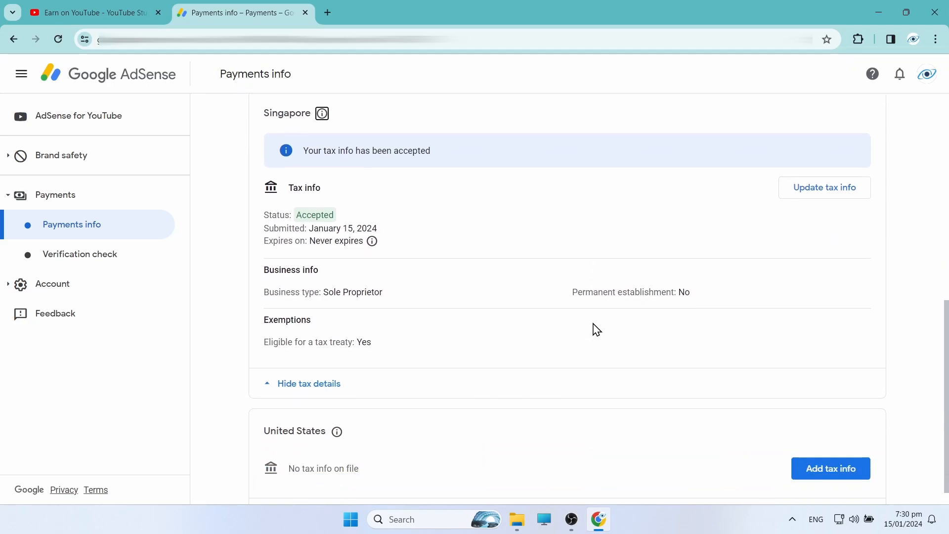
{"action": "scroll", "coordinate": [597, 329], "scroll_direction": "up", "scroll_amount": 8}
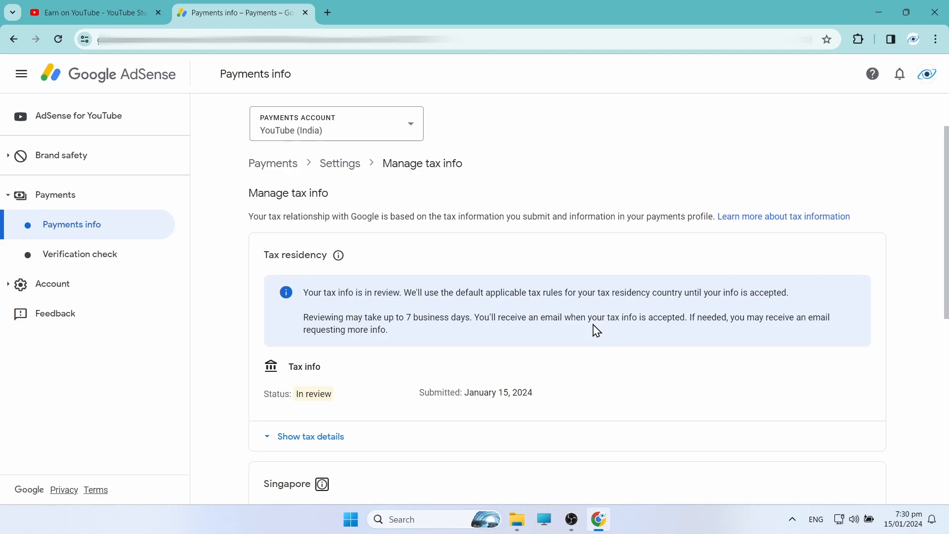
{"action": "scroll", "coordinate": [597, 331], "scroll_direction": "up", "scroll_amount": 2}
{"action": "scroll", "coordinate": [597, 330], "scroll_direction": "down", "scroll_amount": 9}
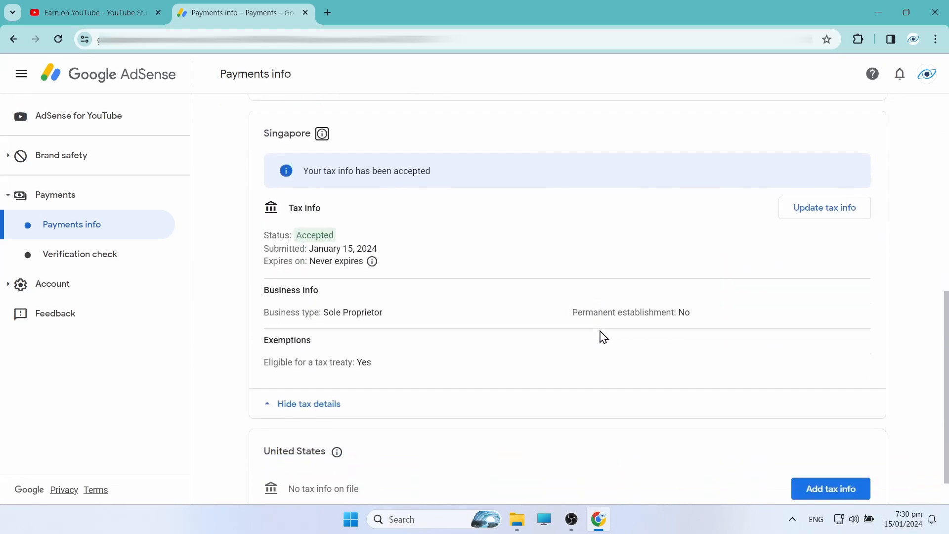
{"action": "scroll", "coordinate": [603, 337], "scroll_direction": "up", "scroll_amount": 7}
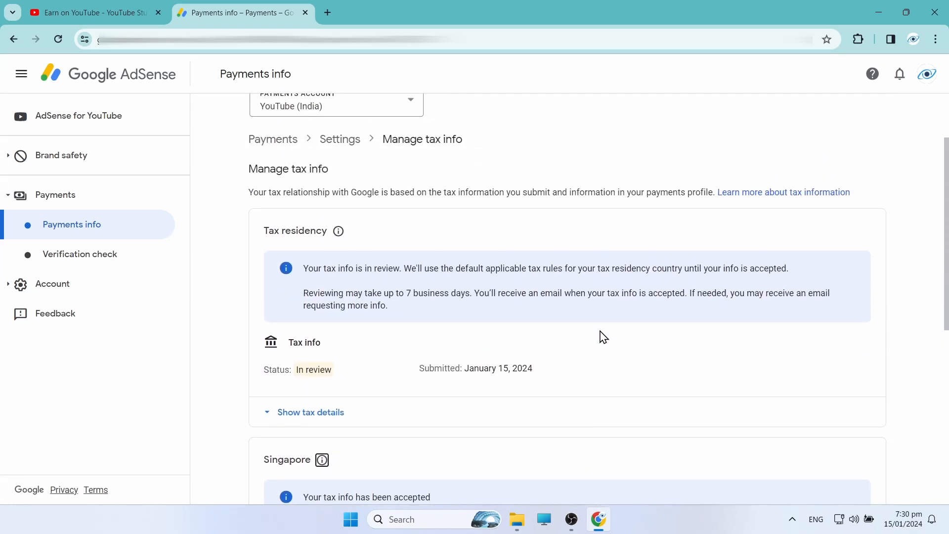
{"action": "scroll", "coordinate": [603, 337], "scroll_direction": "down", "scroll_amount": 7}
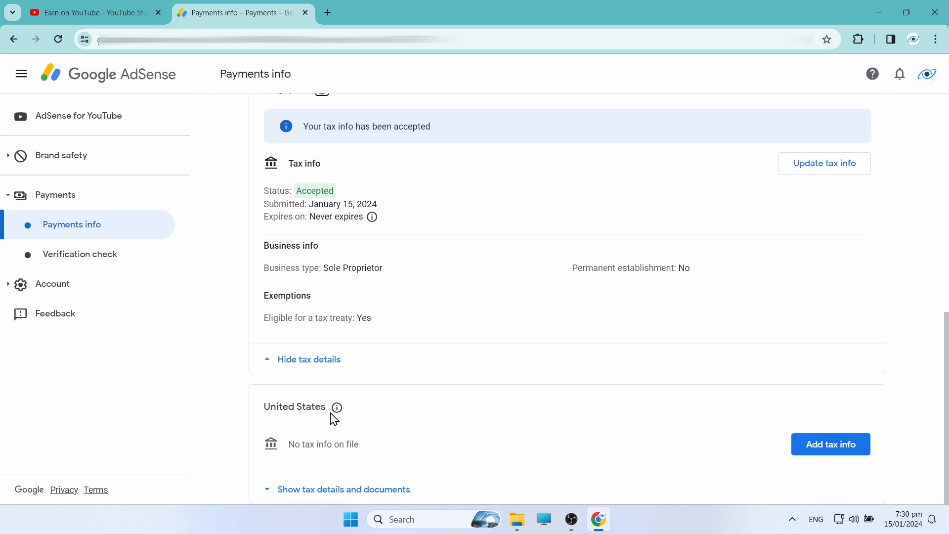
Start the United States tax info form and continue with the account type Individual.
{"action": "mouse_move", "coordinate": [332, 411]}
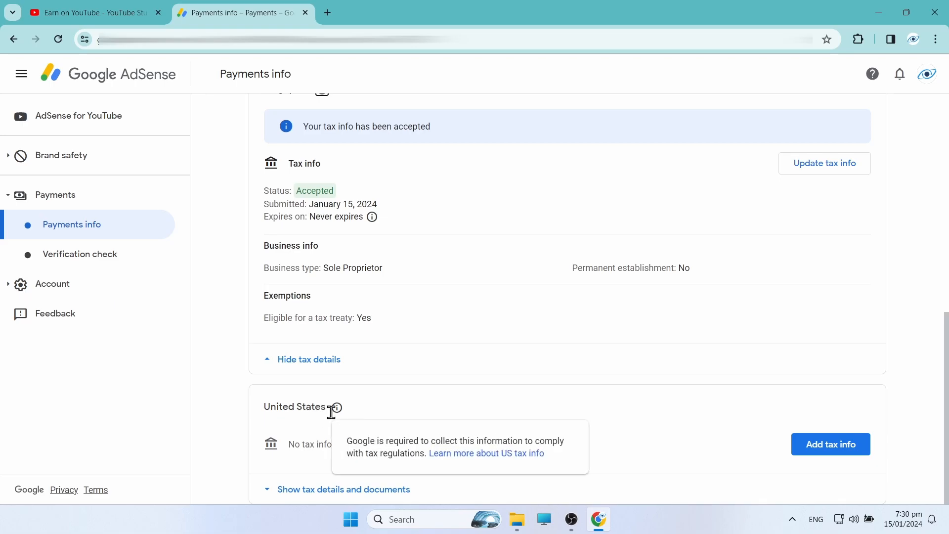
{"action": "left_click", "coordinate": [833, 454]}
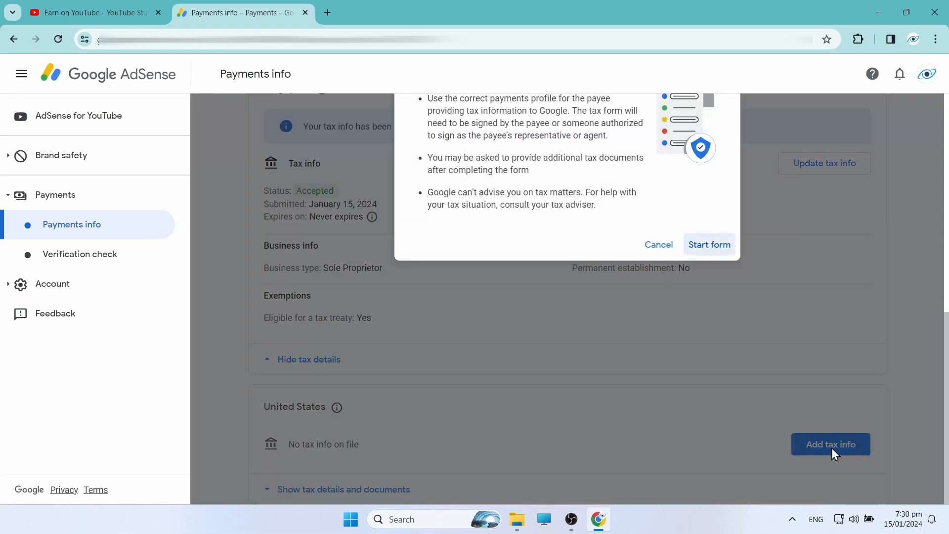
{"action": "left_click", "coordinate": [721, 248]}
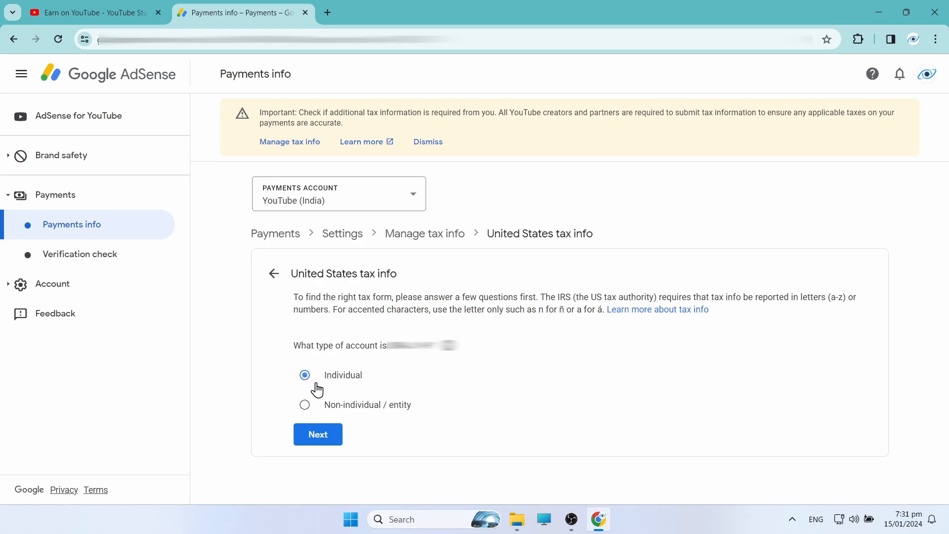
{"action": "left_click", "coordinate": [324, 438]}
Answer No to being a US citizen or resident and start the W-8BEN form.
{"action": "scroll", "coordinate": [636, 364], "scroll_direction": "down", "scroll_amount": 1}
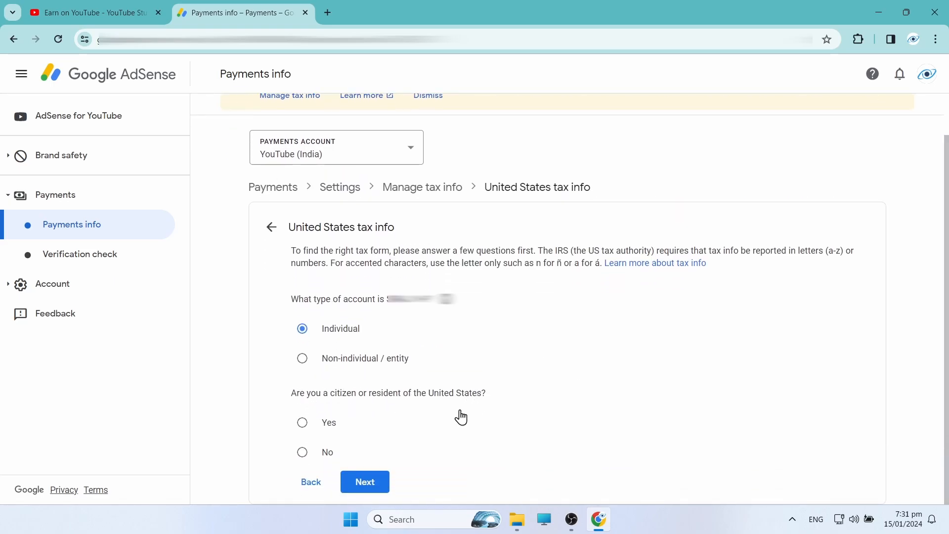
{"action": "left_click", "coordinate": [302, 452]}
{"action": "left_click", "coordinate": [365, 484]}
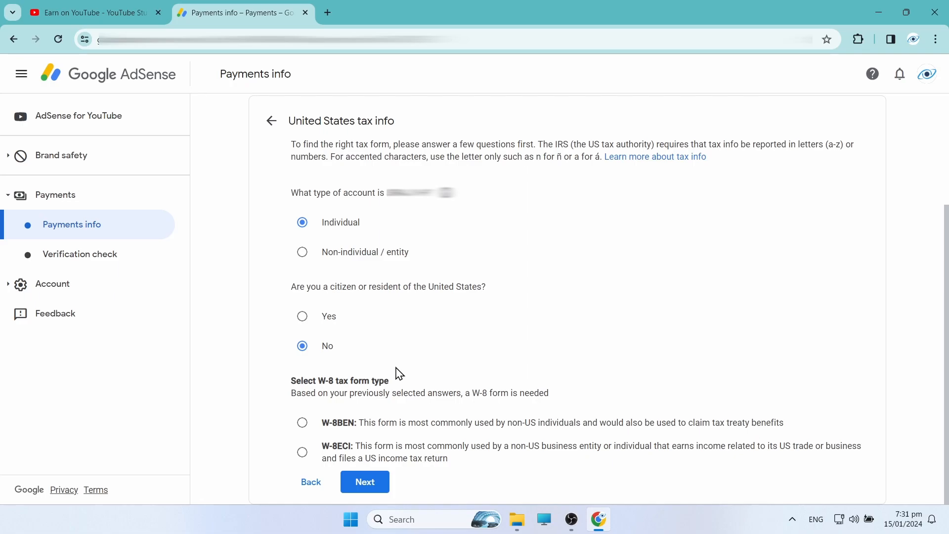
{"action": "left_click", "coordinate": [303, 424]}
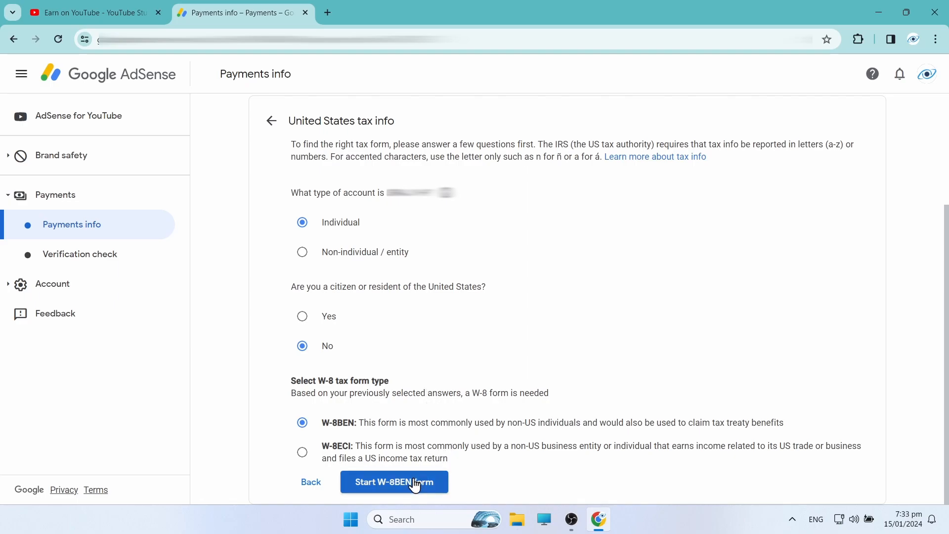
{"action": "left_click", "coordinate": [393, 488]}
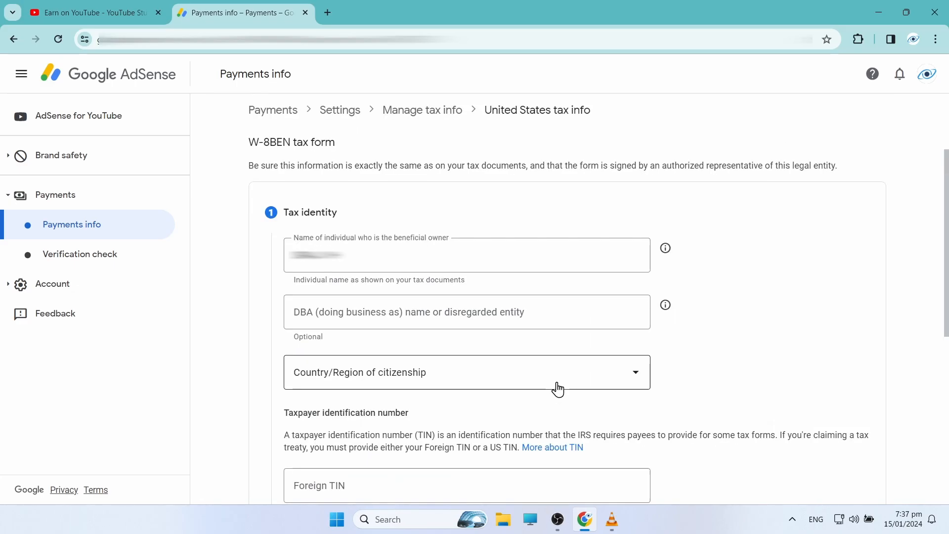
Set the country/region of citizenship in the tax identity section to India.
{"action": "left_click", "coordinate": [578, 374]}
{"action": "key", "text": "i"}
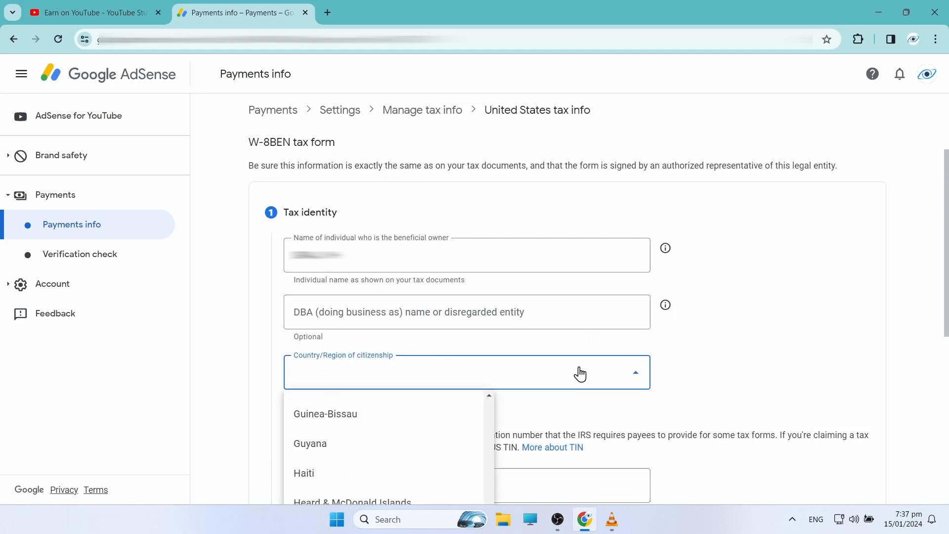
{"action": "scroll", "coordinate": [437, 454], "scroll_direction": "down", "scroll_amount": 5}
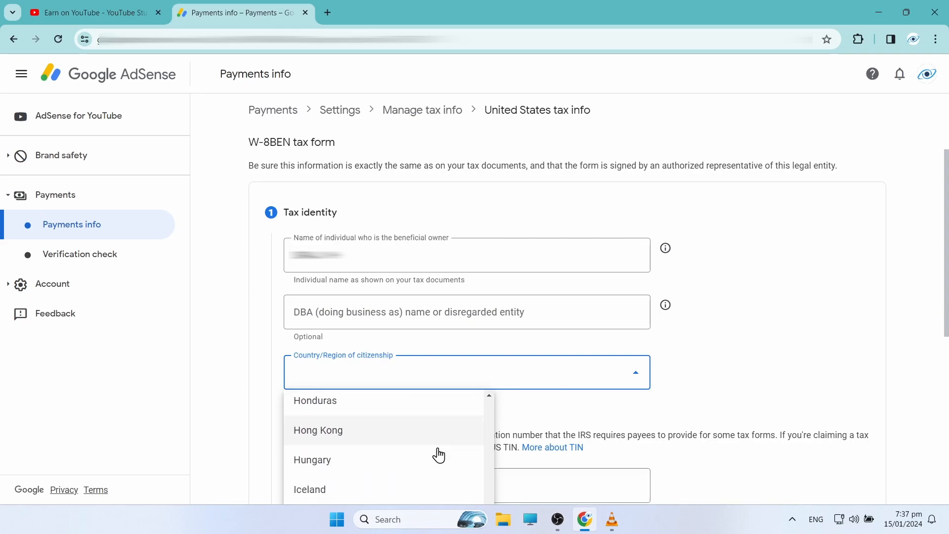
{"action": "left_click", "coordinate": [401, 411]}
Enter the foreign taxpayer identification number and continue to the address section.
{"action": "scroll", "coordinate": [879, 275], "scroll_direction": "down", "scroll_amount": 3}
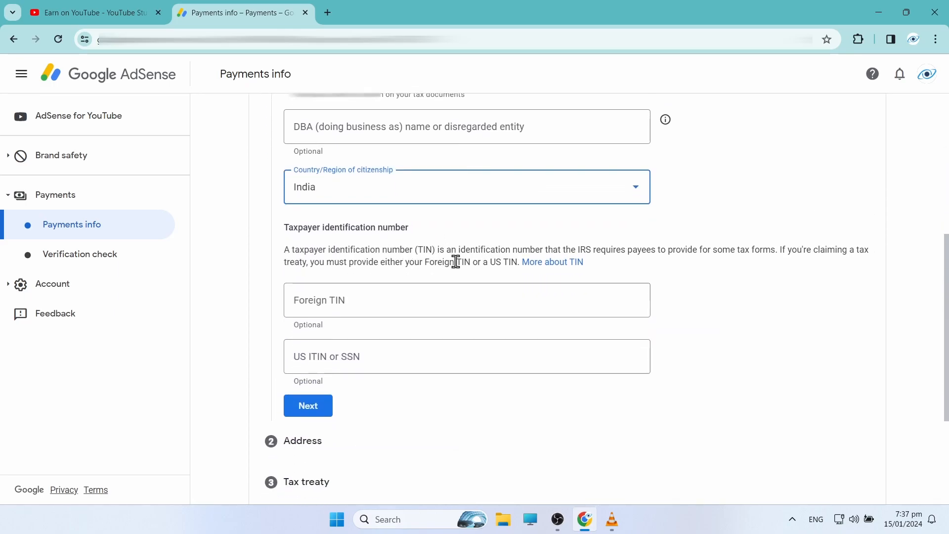
{"action": "left_click", "coordinate": [444, 301]}
{"action": "scroll", "coordinate": [793, 366], "scroll_direction": "up", "scroll_amount": 1}
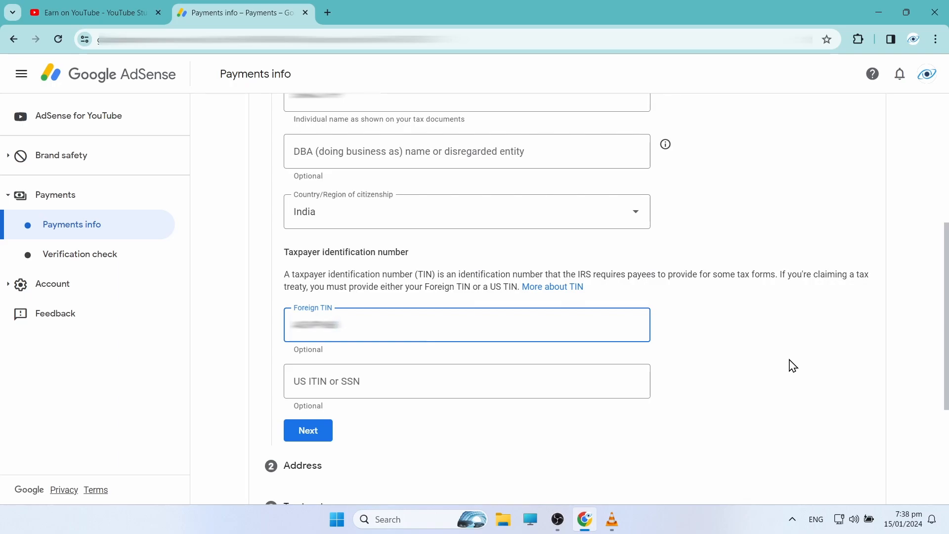
{"action": "scroll", "coordinate": [793, 366], "scroll_direction": "down", "scroll_amount": 4}
{"action": "left_click", "coordinate": [306, 223]}
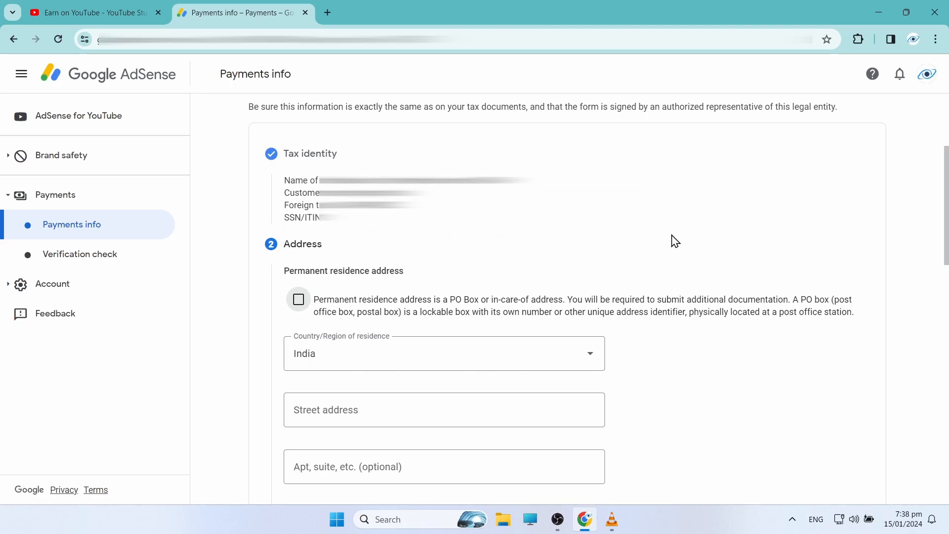
Fill in the permanent residence address with the street, suite, city, postal code and state.
{"action": "scroll", "coordinate": [738, 280], "scroll_direction": "down", "scroll_amount": 1}
{"action": "left_click", "coordinate": [424, 361]}
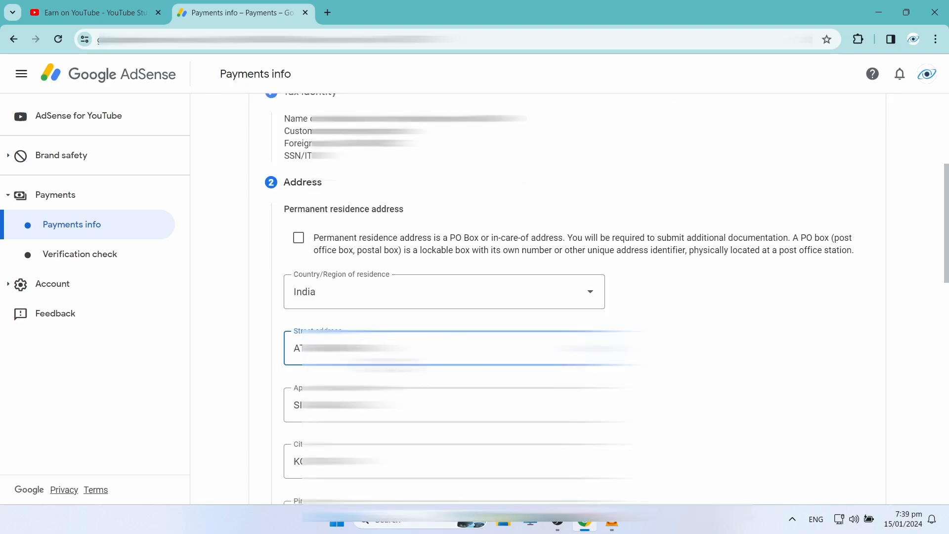
{"action": "scroll", "coordinate": [495, 297], "scroll_direction": "down", "scroll_amount": 2}
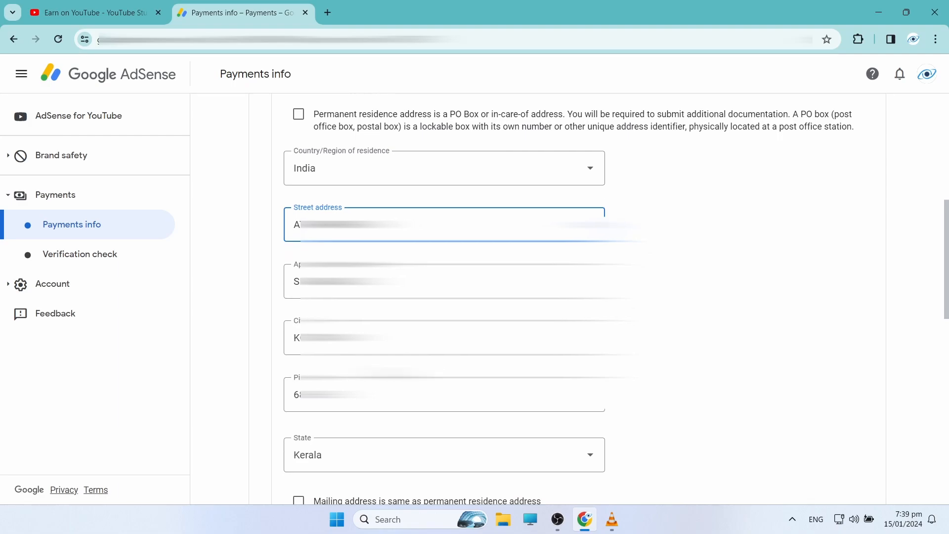
{"action": "scroll", "coordinate": [414, 406], "scroll_direction": "down", "scroll_amount": 2}
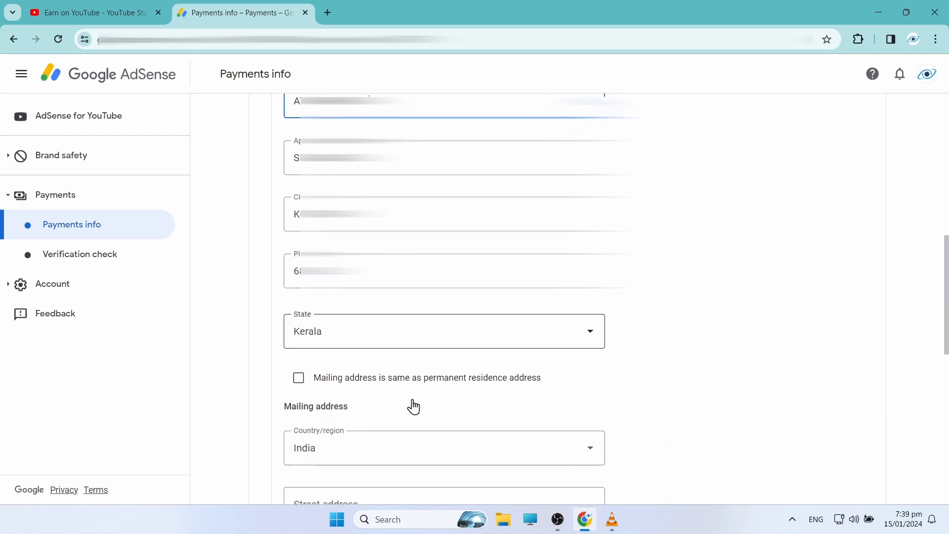
Mark the mailing address as same as the permanent residence address and continue to the tax treaty section.
{"action": "scroll", "coordinate": [414, 407], "scroll_direction": "down", "scroll_amount": 3}
{"action": "left_click", "coordinate": [299, 193]}
{"action": "left_click", "coordinate": [361, 263]}
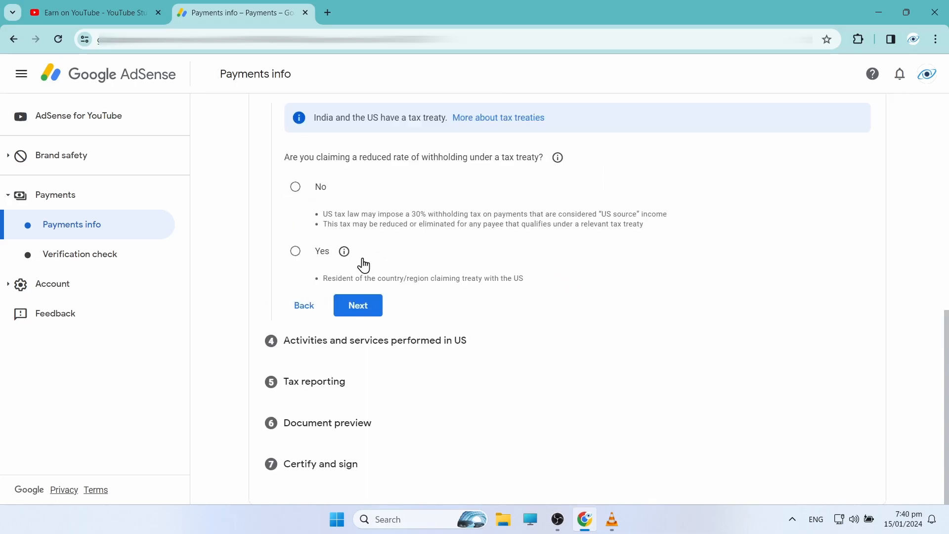
Answer Yes to claiming a reduced withholding rate and certify treaty residency with India as the country.
{"action": "scroll", "coordinate": [434, 204], "scroll_direction": "up", "scroll_amount": 1}
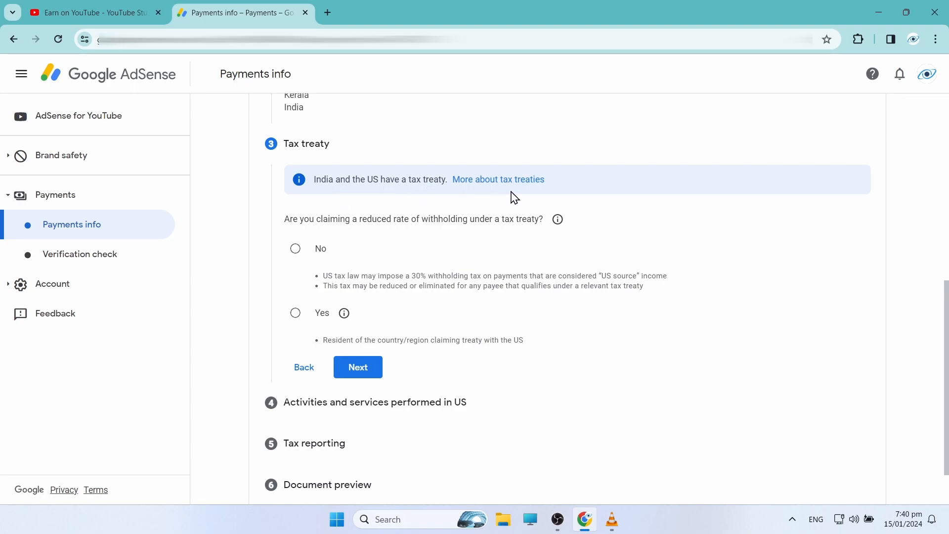
{"action": "left_click", "coordinate": [293, 316]}
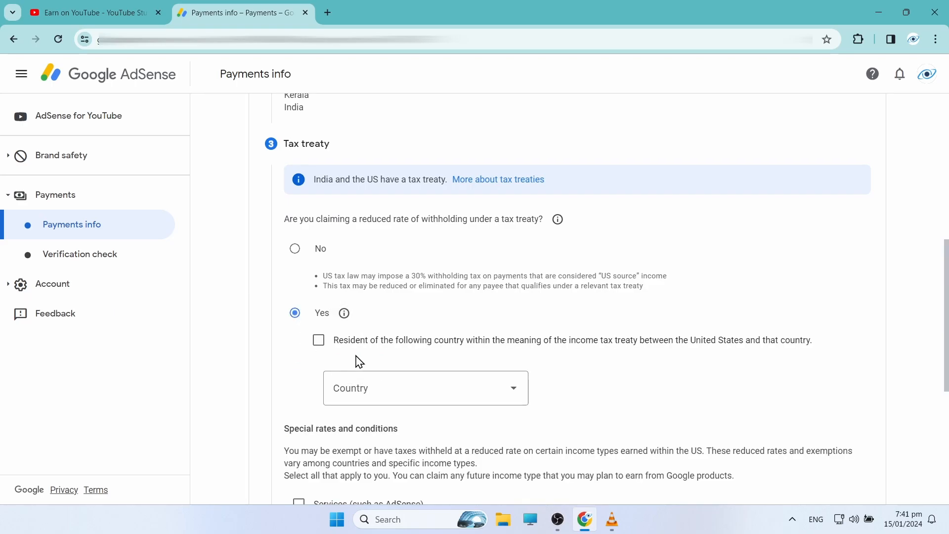
{"action": "left_click", "coordinate": [319, 341]}
{"action": "left_click", "coordinate": [452, 394]}
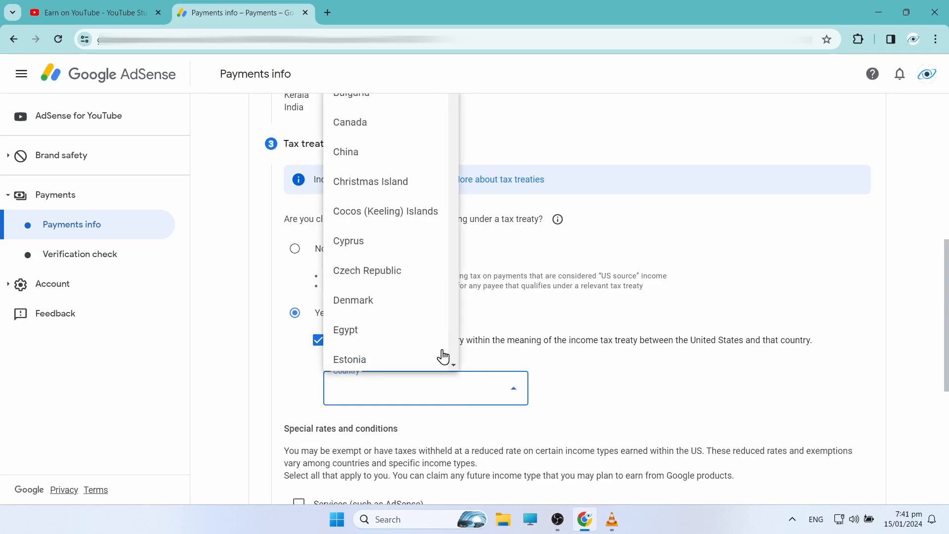
{"action": "scroll", "coordinate": [422, 309], "scroll_direction": "down", "scroll_amount": 8}
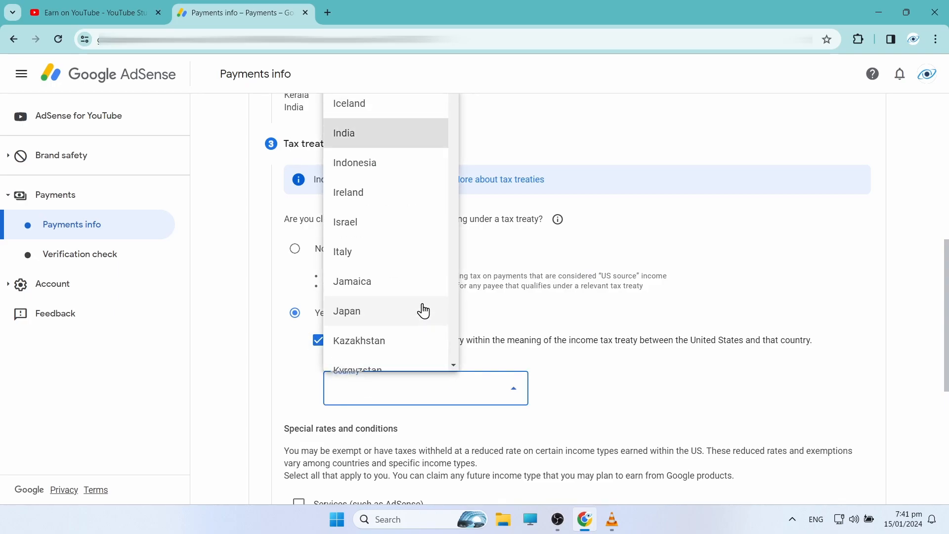
{"action": "left_click", "coordinate": [374, 136]}
Claim Services income under Article 7 and paragraph 1 at 0% (Reduced treaty rate) and confirm the treaty terms are met.
{"action": "scroll", "coordinate": [569, 371], "scroll_direction": "down", "scroll_amount": 3}
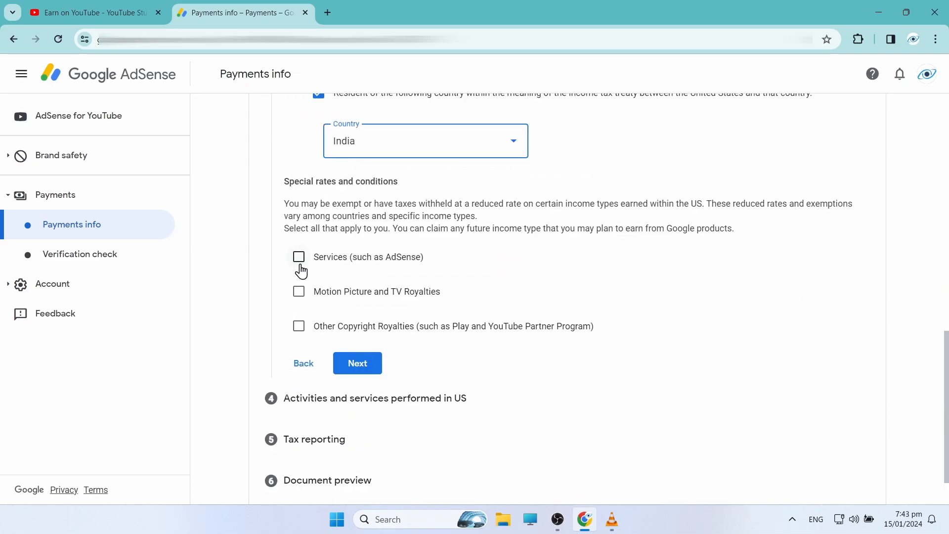
{"action": "left_click", "coordinate": [300, 259]}
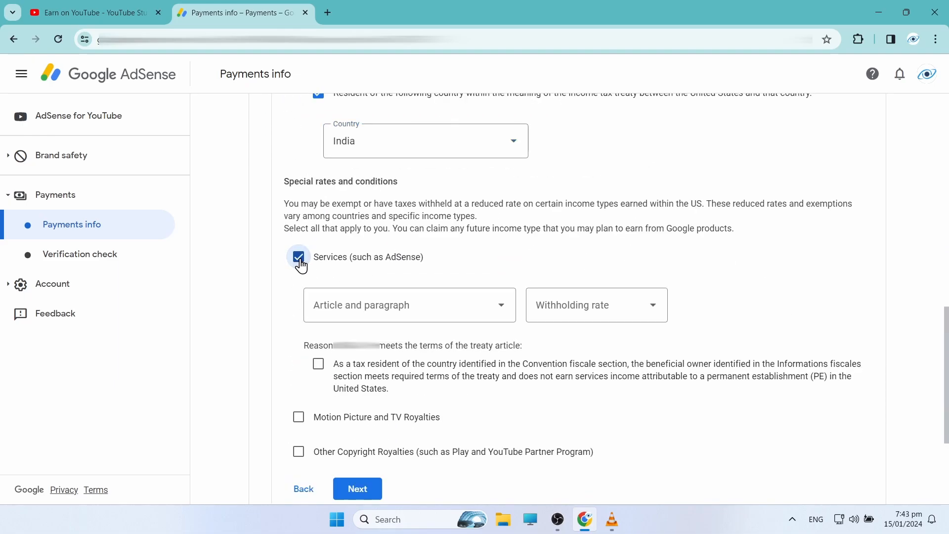
{"action": "left_click", "coordinate": [422, 314]}
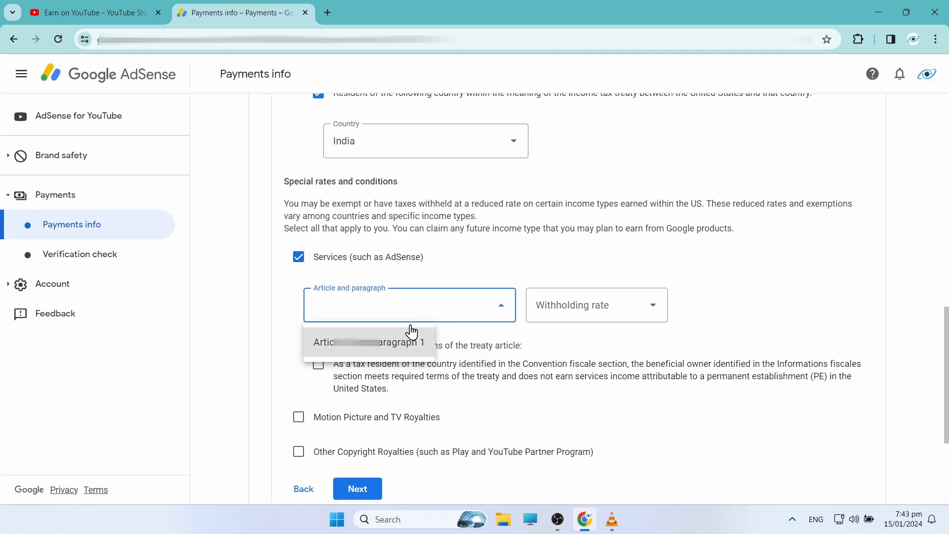
{"action": "left_click", "coordinate": [396, 349]}
{"action": "left_click", "coordinate": [601, 310]}
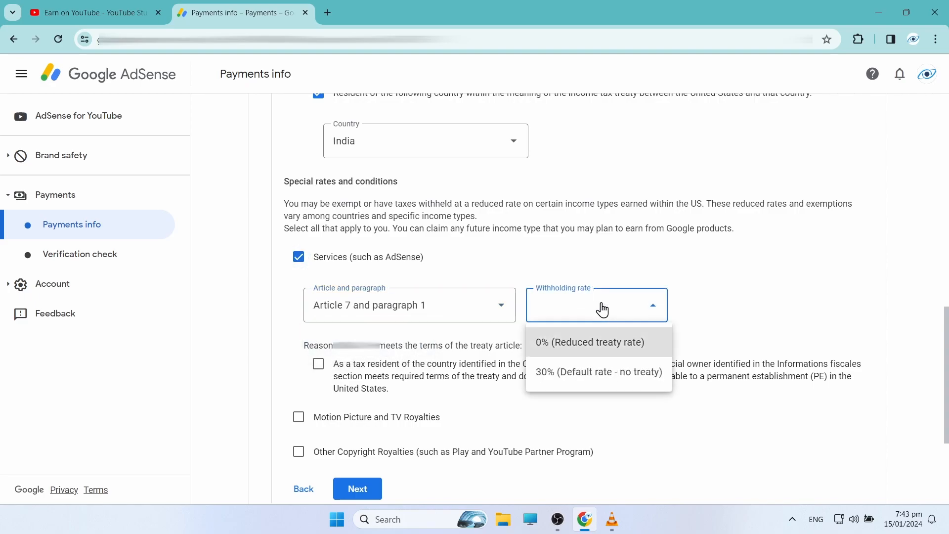
{"action": "left_click", "coordinate": [601, 348]}
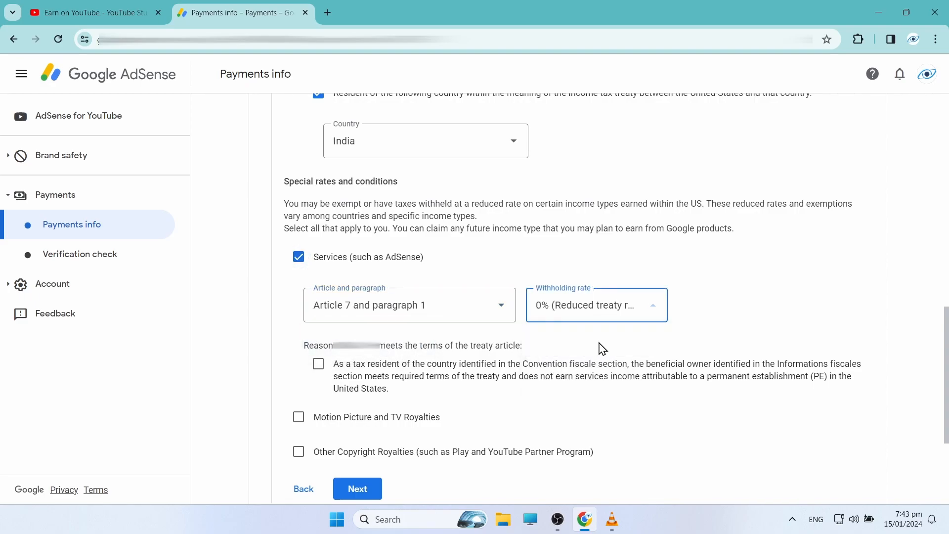
{"action": "left_click", "coordinate": [319, 369]}
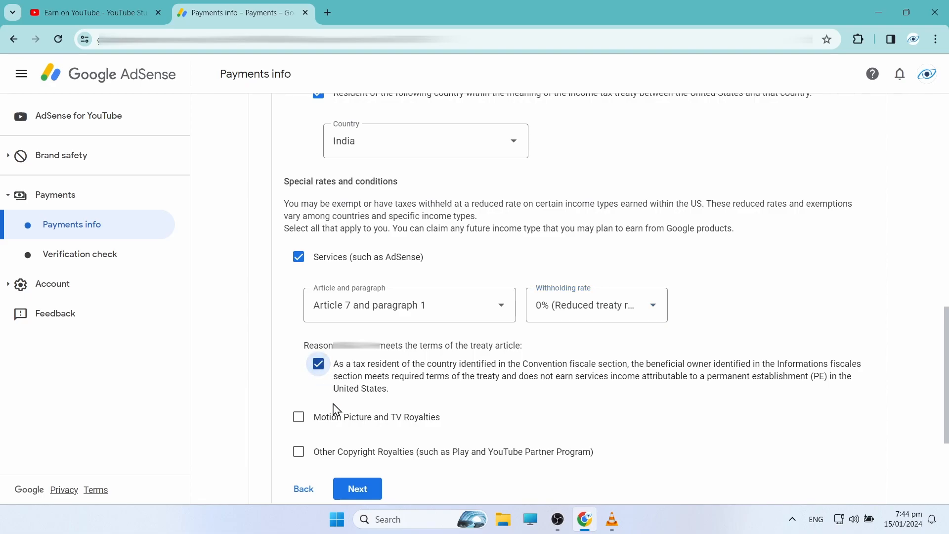
Claim Motion Picture and TV Royalties under Article 12 and paragraph 2A II at the 15% reduced treaty rate and confirm the treaty terms.
{"action": "left_click", "coordinate": [299, 419]}
{"action": "scroll", "coordinate": [489, 400], "scroll_direction": "down", "scroll_amount": 4}
{"action": "left_click", "coordinate": [448, 282]}
{"action": "left_click", "coordinate": [409, 328]}
{"action": "left_click", "coordinate": [597, 288]}
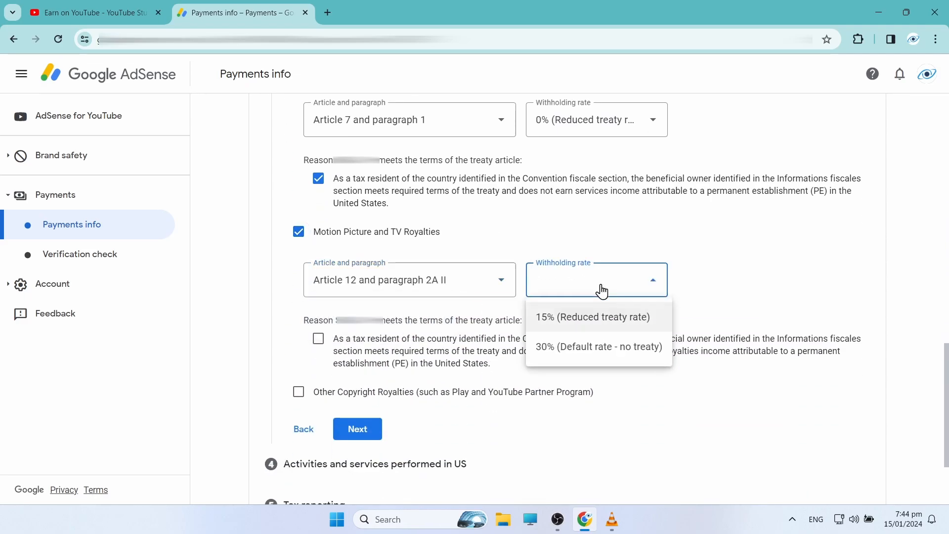
{"action": "left_click", "coordinate": [595, 331]}
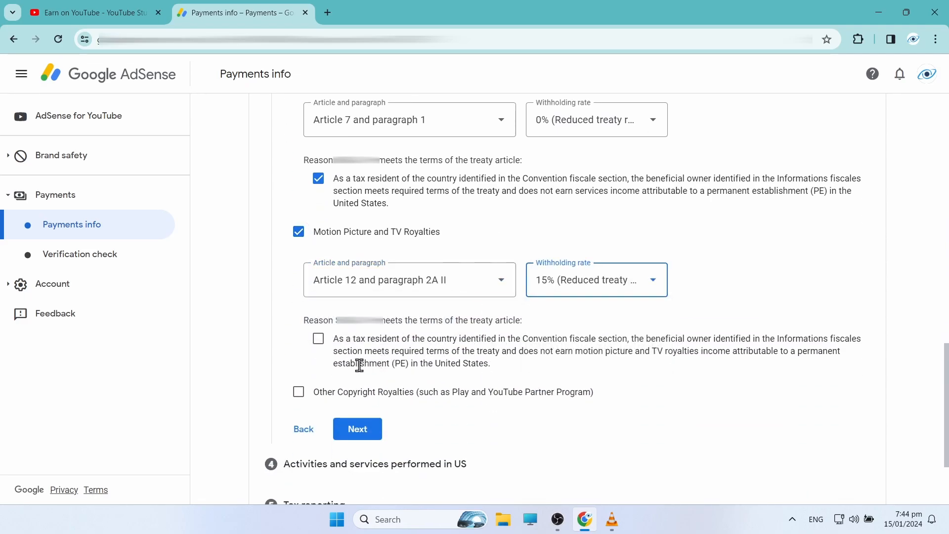
{"action": "left_click", "coordinate": [318, 339]}
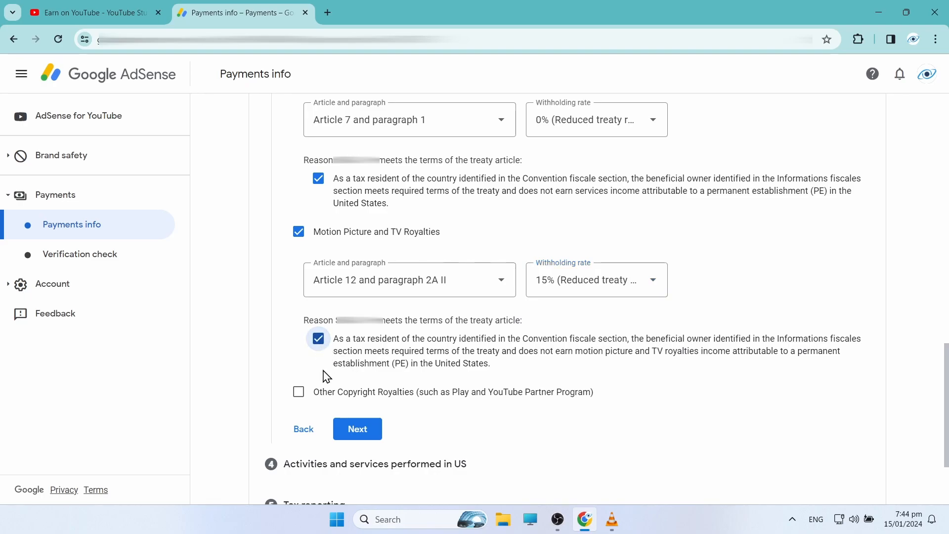
Claim Other Copyright Royalties under Article 12 and paragraph 2A II at 15%, confirm the treaty terms, and continue.
{"action": "left_click", "coordinate": [299, 392]}
{"action": "scroll", "coordinate": [483, 369], "scroll_direction": "down", "scroll_amount": 4}
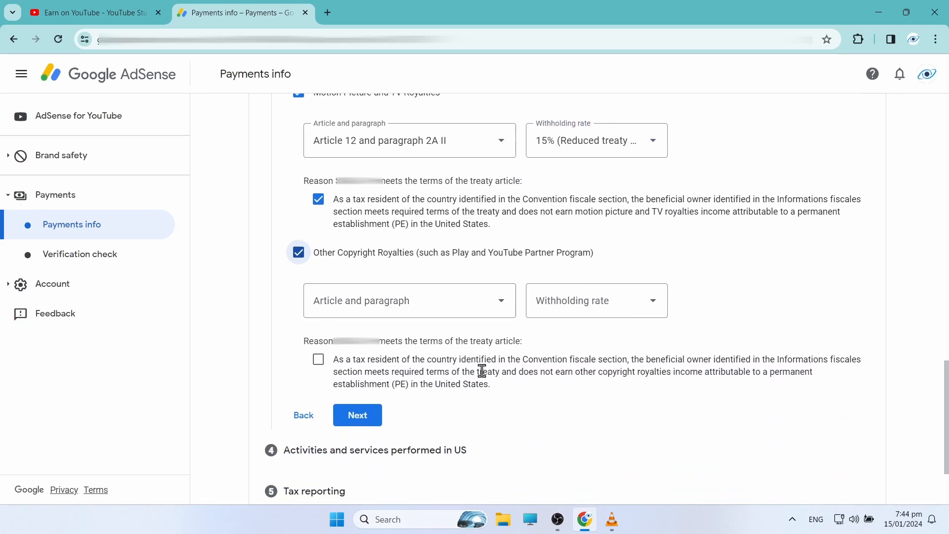
{"action": "left_click", "coordinate": [424, 257]}
{"action": "left_click", "coordinate": [385, 300]}
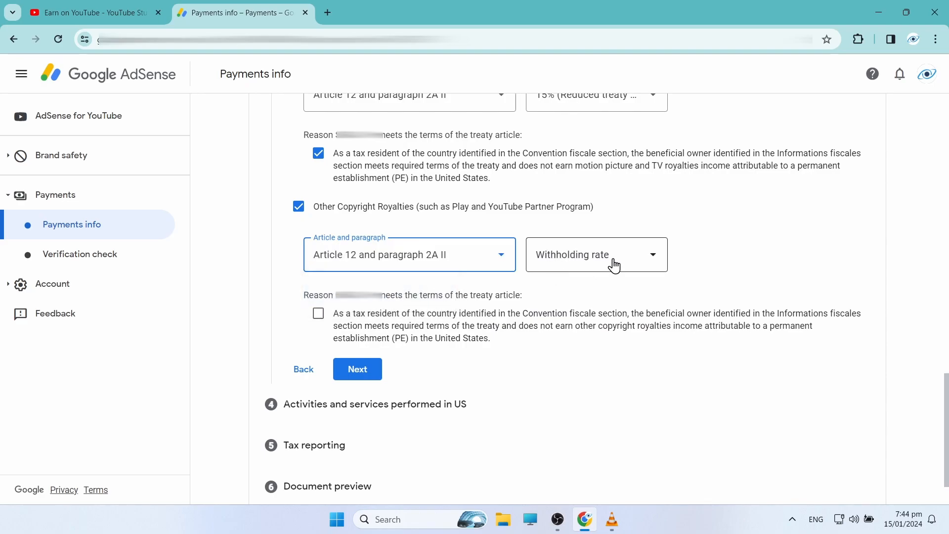
{"action": "left_click", "coordinate": [603, 256]}
{"action": "left_click", "coordinate": [600, 297]}
{"action": "left_click", "coordinate": [318, 315]}
{"action": "left_click", "coordinate": [360, 372]}
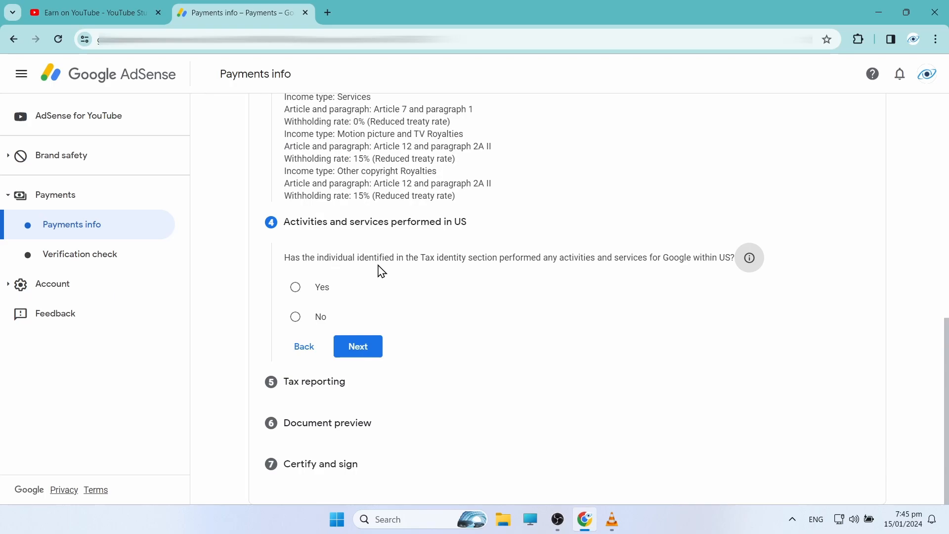
Answer No to performing activities in the US, certify that services are performed solely outside the US, and continue.
{"action": "left_click", "coordinate": [296, 318]}
{"action": "left_click", "coordinate": [309, 344]}
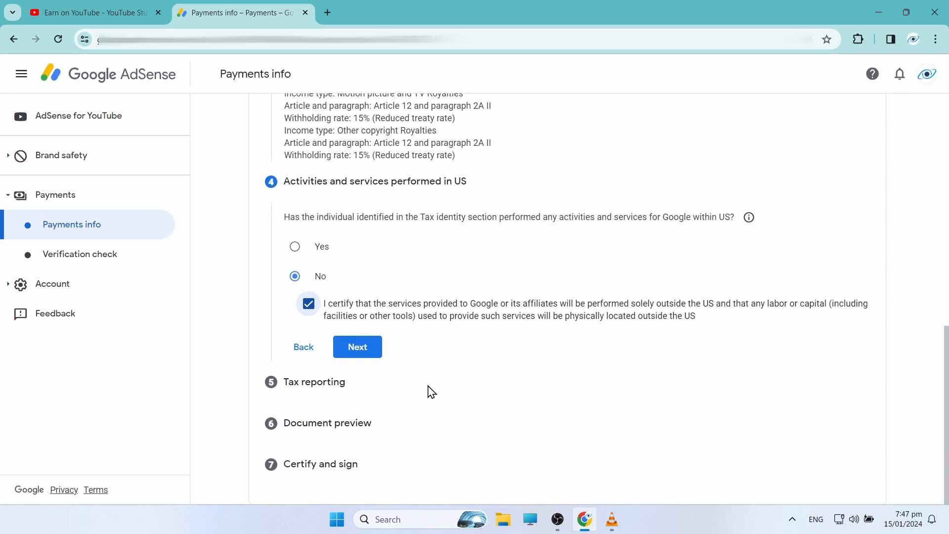
{"action": "left_click", "coordinate": [349, 347]}
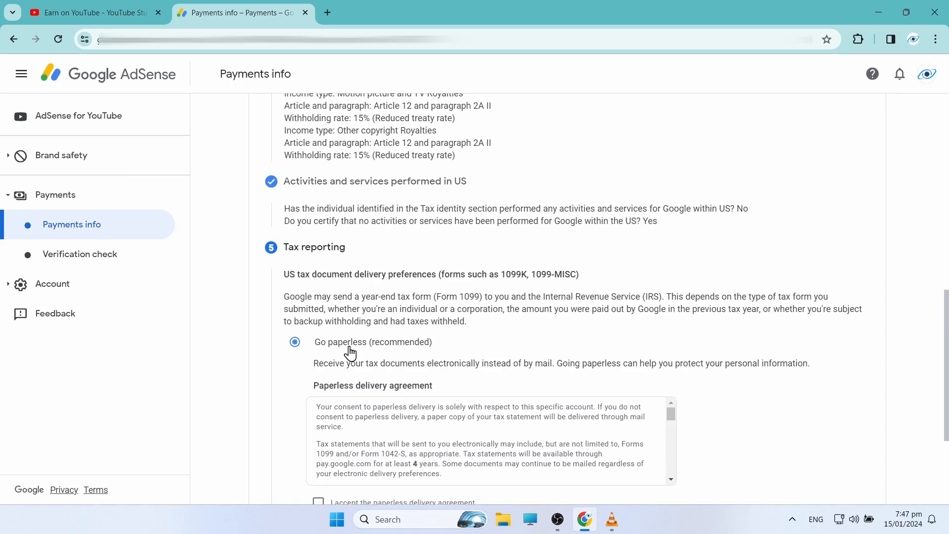
Read and accept the paperless delivery agreement for US tax documents and continue to the document preview.
{"action": "scroll", "coordinate": [539, 340], "scroll_direction": "down", "scroll_amount": 3}
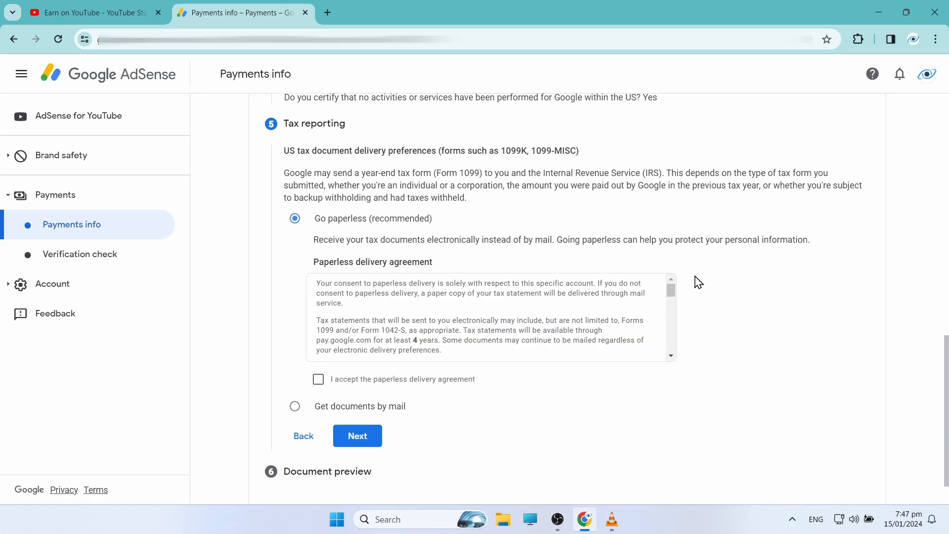
{"action": "scroll", "coordinate": [498, 294], "scroll_direction": "down", "scroll_amount": 5}
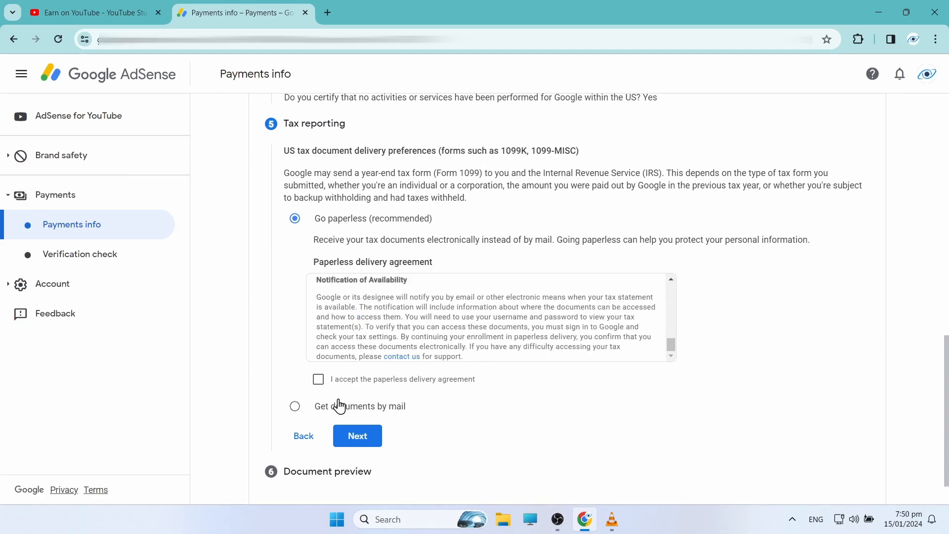
{"action": "left_click", "coordinate": [320, 384]}
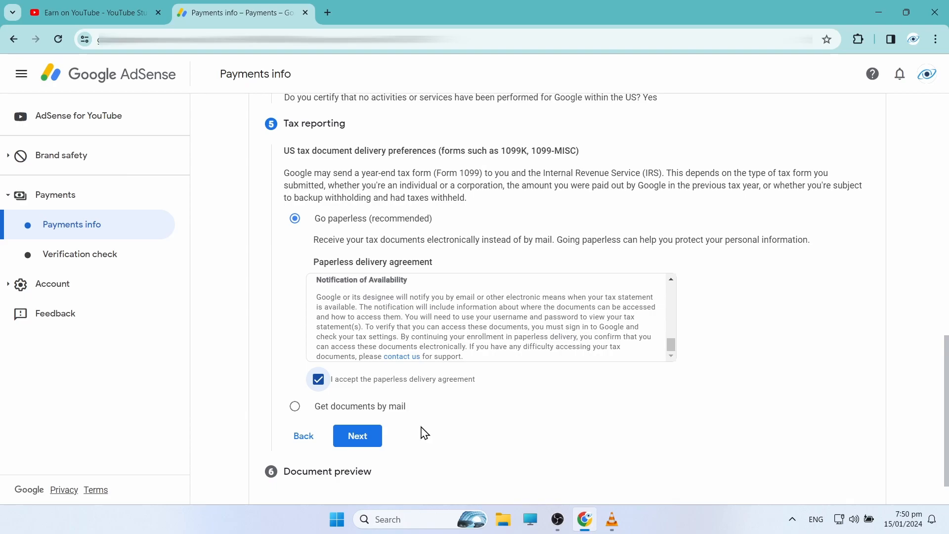
{"action": "scroll", "coordinate": [423, 433], "scroll_direction": "down", "scroll_amount": 1}
{"action": "left_click", "coordinate": [360, 387]}
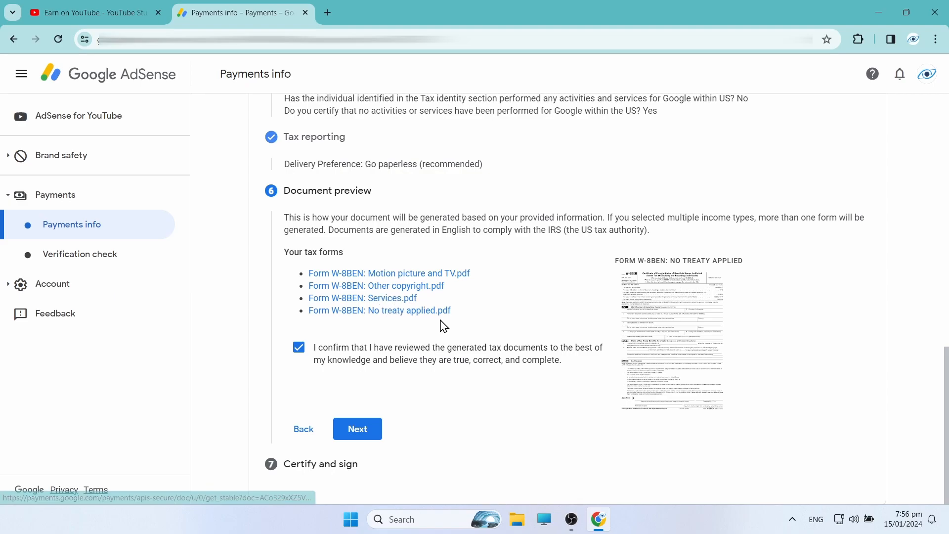
Continue past the document preview, certify the tax form under penalties of perjury, and submit it as the beneficial owner named in Tax identity.
{"action": "left_click", "coordinate": [364, 434]}
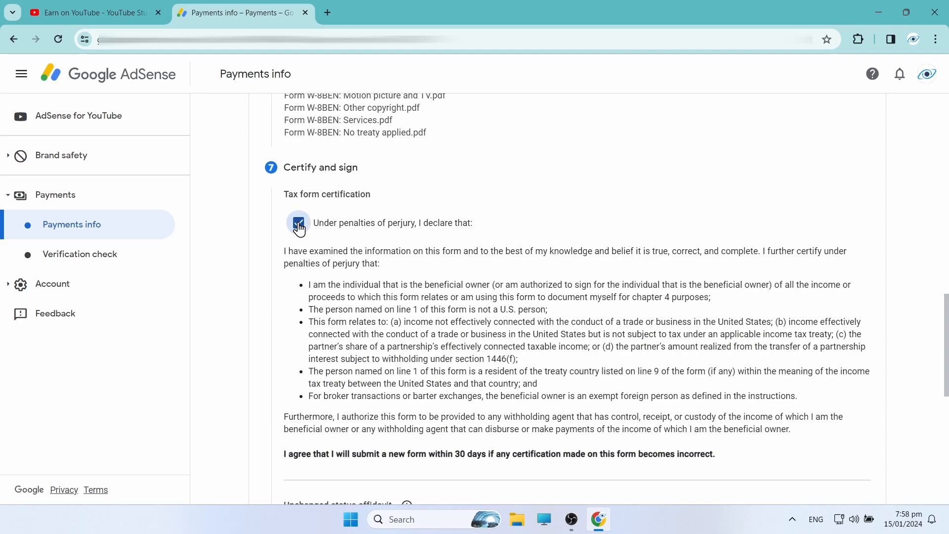
{"action": "scroll", "coordinate": [468, 225], "scroll_direction": "down", "scroll_amount": 3}
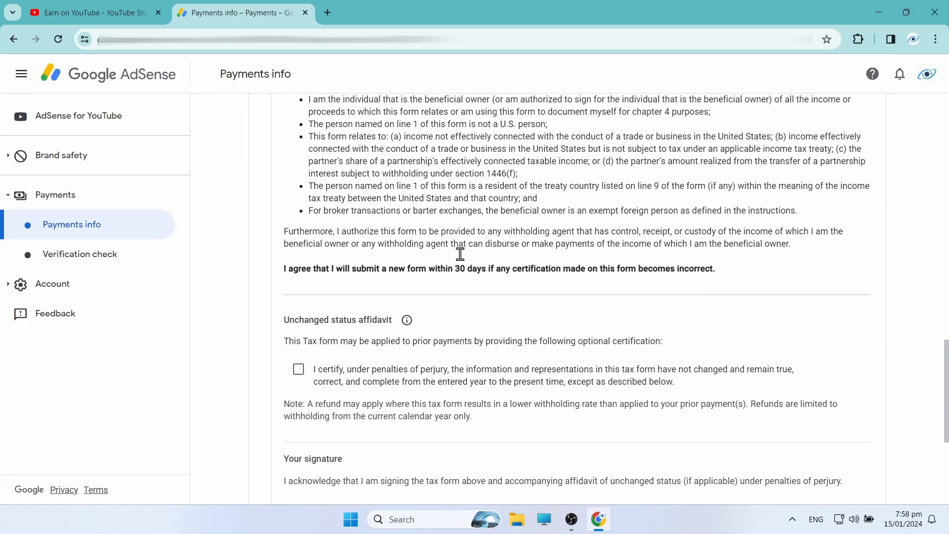
{"action": "scroll", "coordinate": [387, 322], "scroll_direction": "down", "scroll_amount": 1}
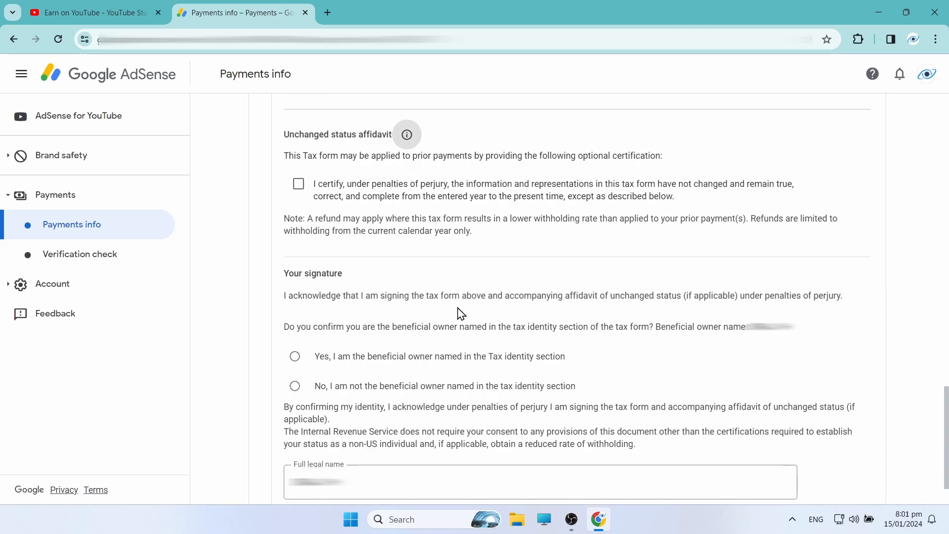
{"action": "scroll", "coordinate": [468, 313], "scroll_direction": "down", "scroll_amount": 1}
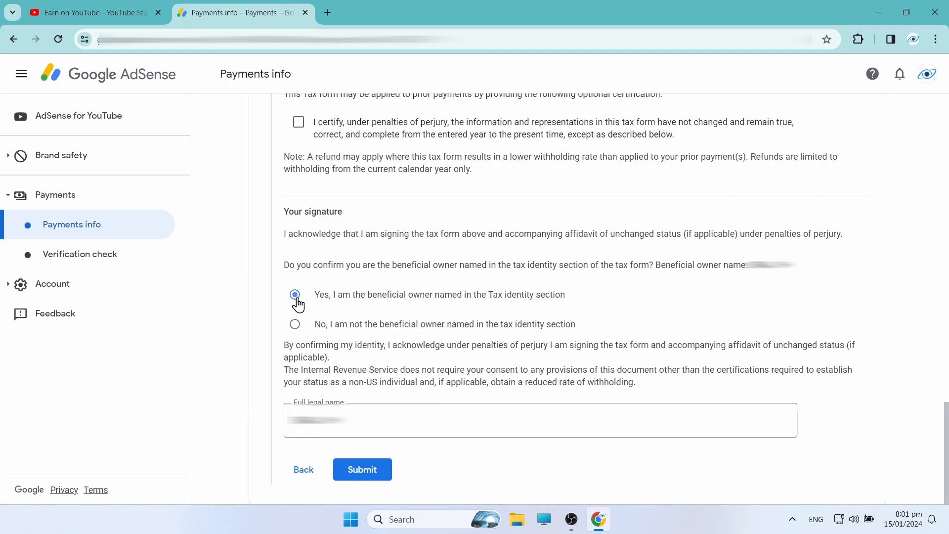
{"action": "left_click", "coordinate": [372, 470]}
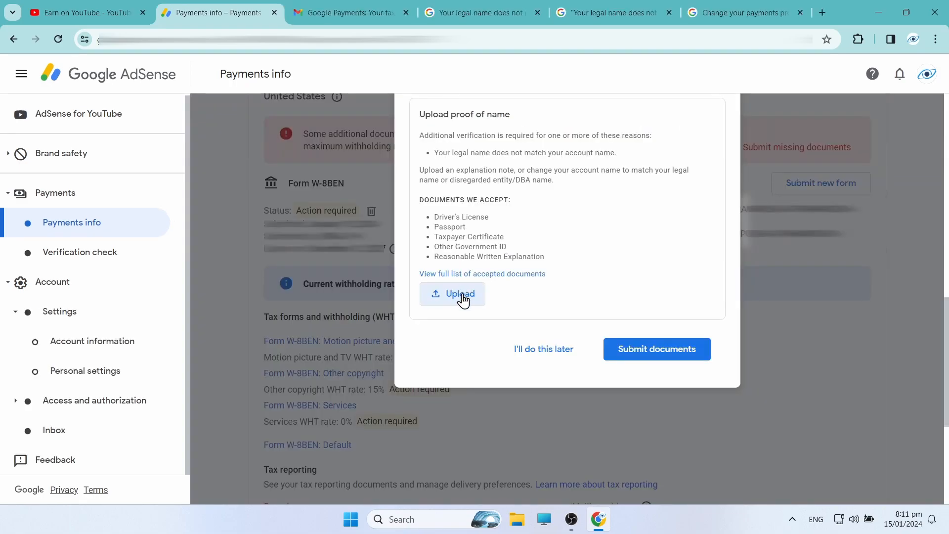
Upload driving-license-01.jpg as proof of name for the United States tax form and submit the documents.
{"action": "left_click", "coordinate": [463, 297]}
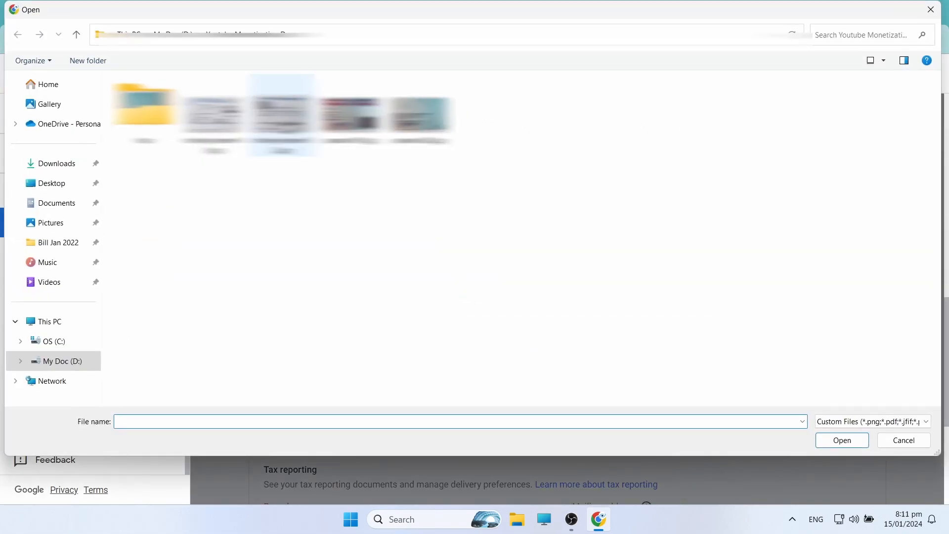
{"action": "left_click", "coordinate": [214, 113]}
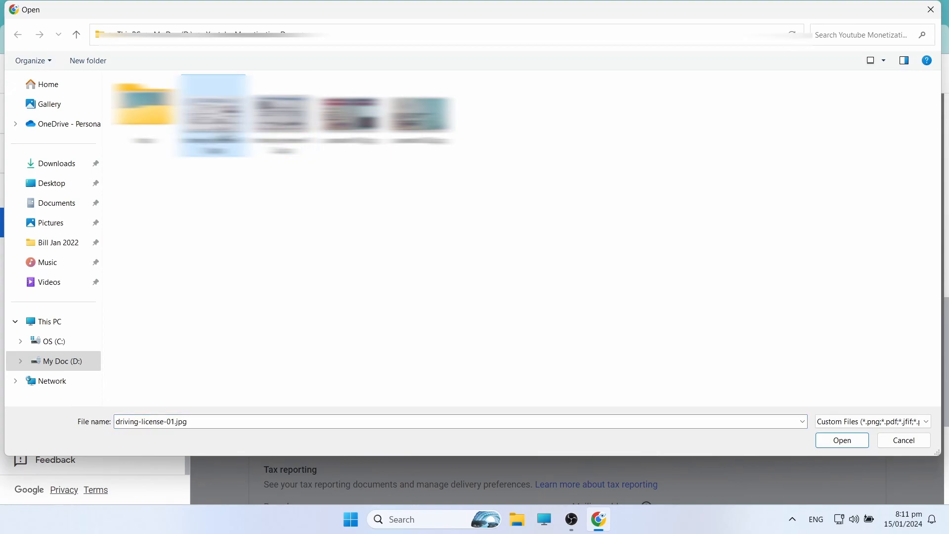
{"action": "left_click", "coordinate": [861, 444]}
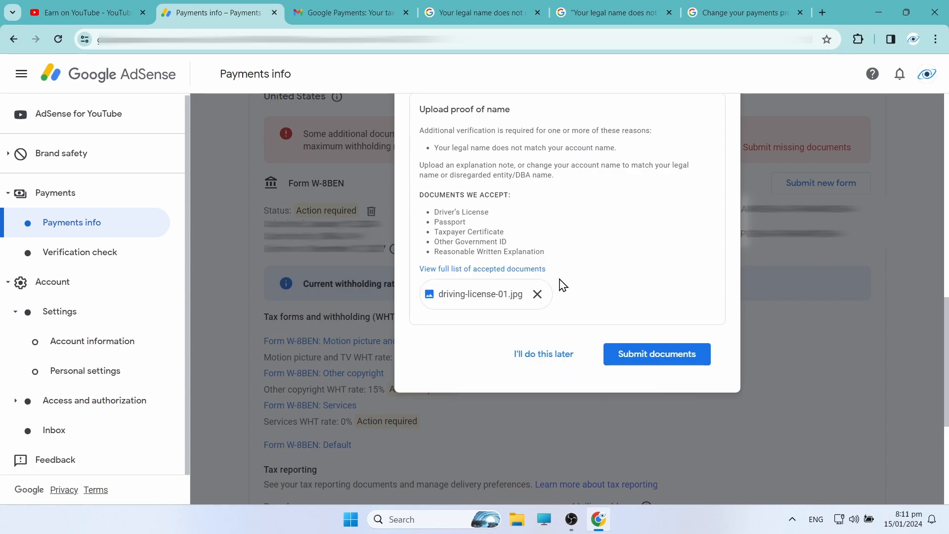
{"action": "left_click", "coordinate": [657, 359]}
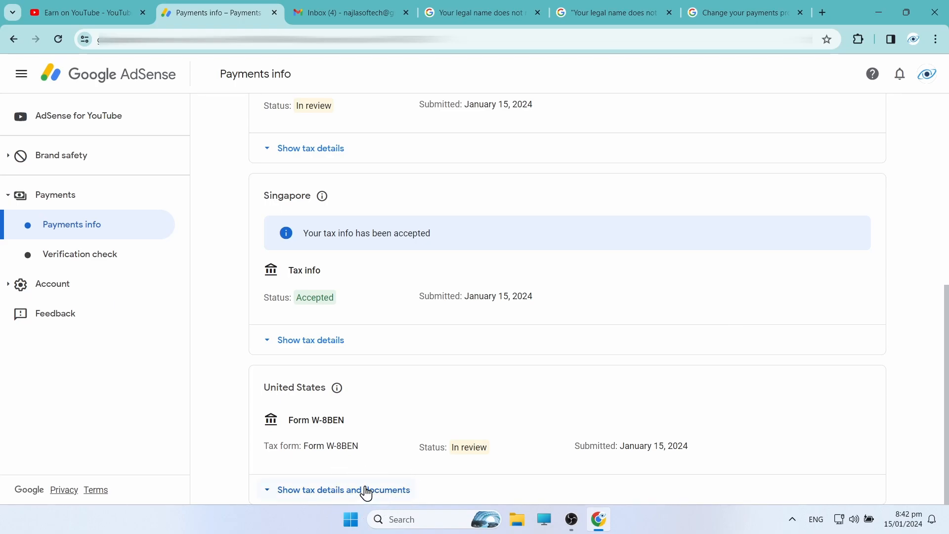
Review the submission status of the tax residency, Singapore and United States sections in Manage tax info.
{"action": "scroll", "coordinate": [485, 480], "scroll_direction": "up", "scroll_amount": 5}
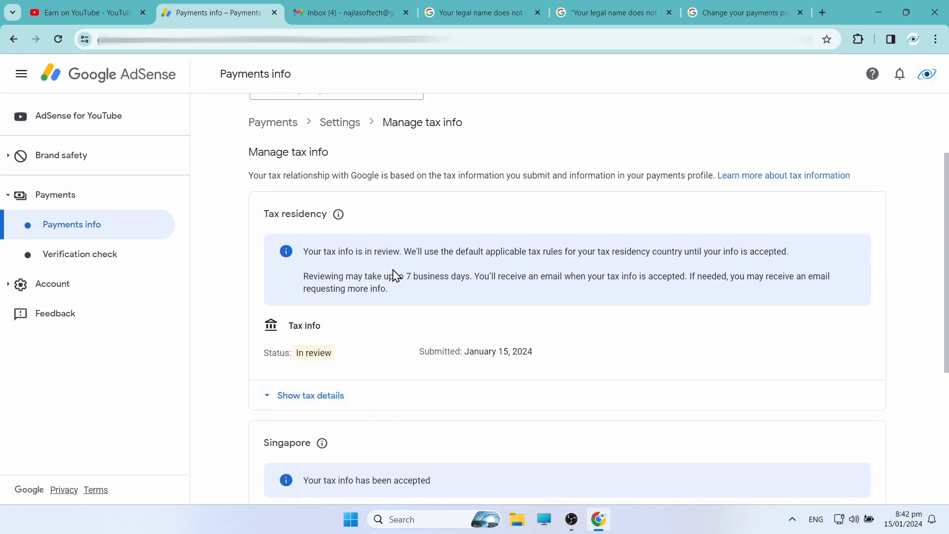
{"action": "scroll", "coordinate": [435, 270], "scroll_direction": "down", "scroll_amount": 4}
{"action": "scroll", "coordinate": [439, 271], "scroll_direction": "down", "scroll_amount": 1}
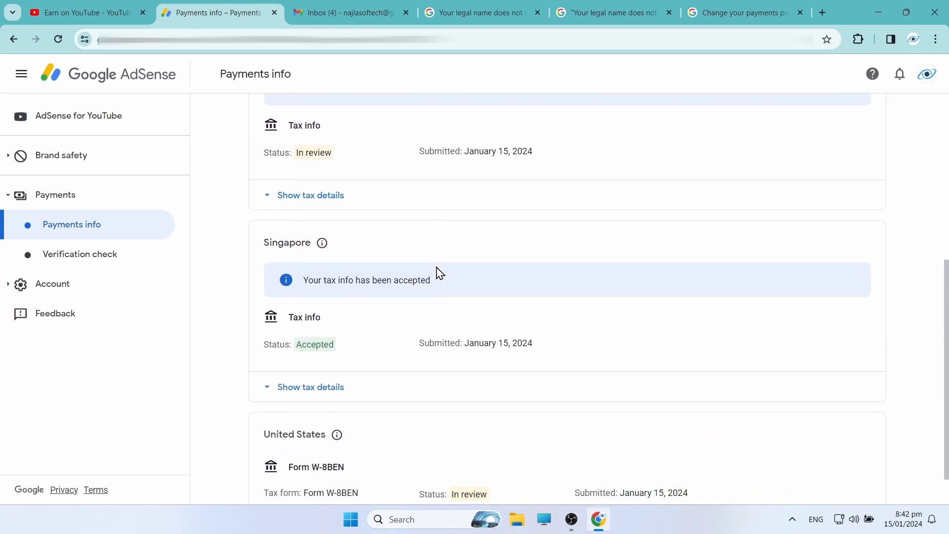
{"action": "scroll", "coordinate": [439, 277], "scroll_direction": "up", "scroll_amount": 7}
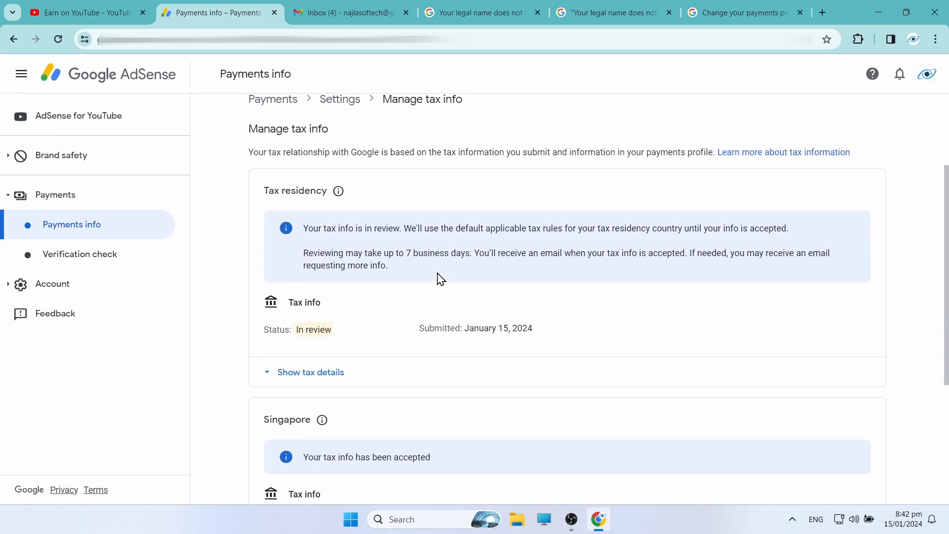